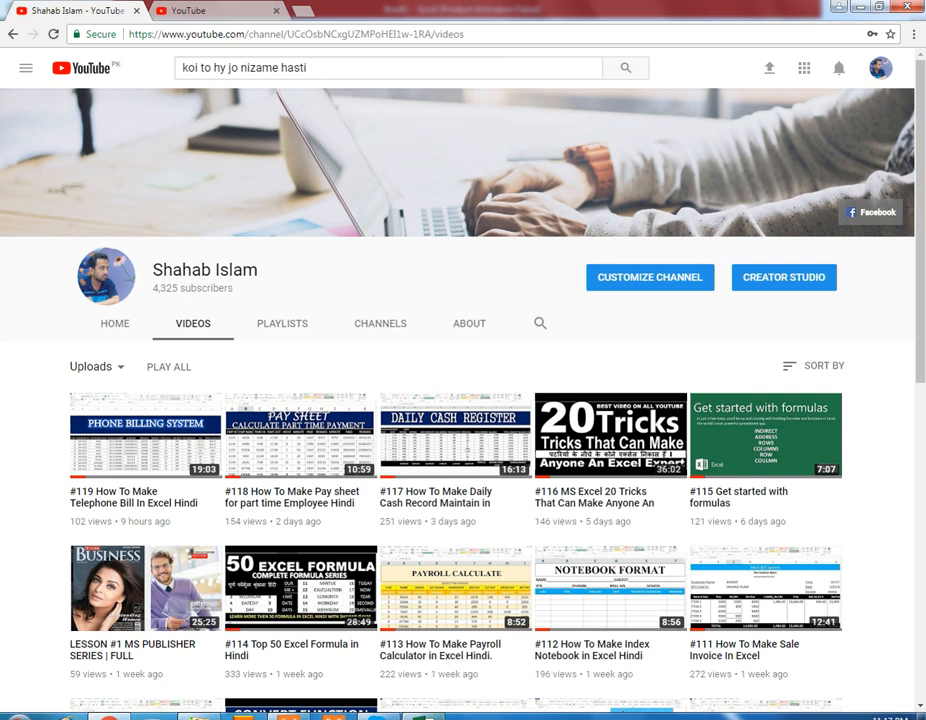
# Step: Switch from the browser to the blank Excel workbook Book1
pyautogui.moveTo(424, 716)
pyautogui.hotkey('alt', 'Tab')
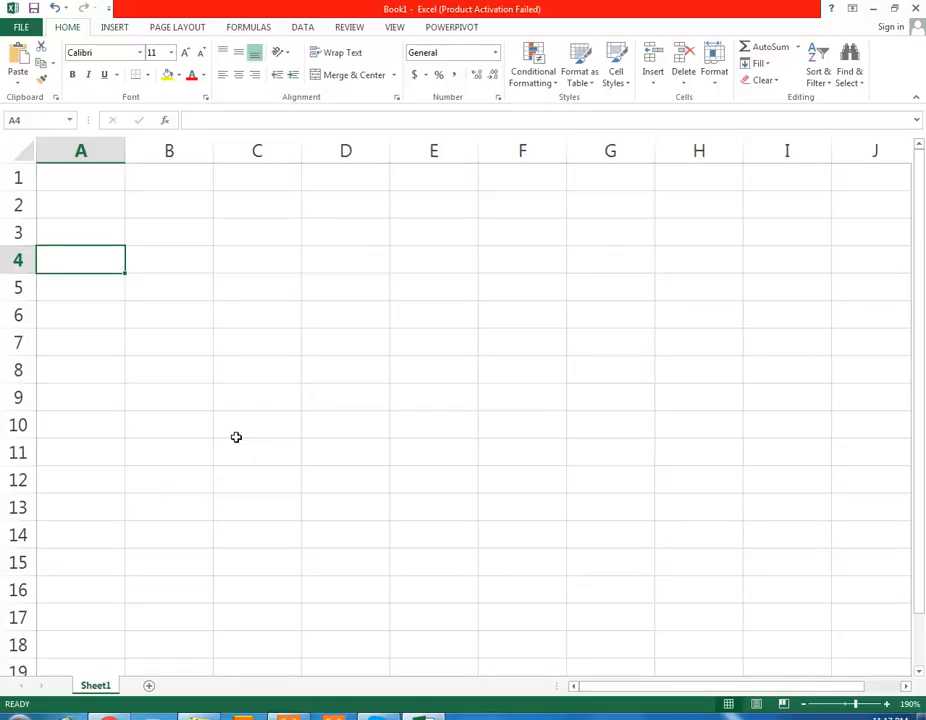
pyautogui.press('F2')
pyautogui.write('name')
pyautogui.press('BackSpace')
pyautogui.press('BackSpace')
pyautogui.press('BackSpace')
pyautogui.press('BackSpace')
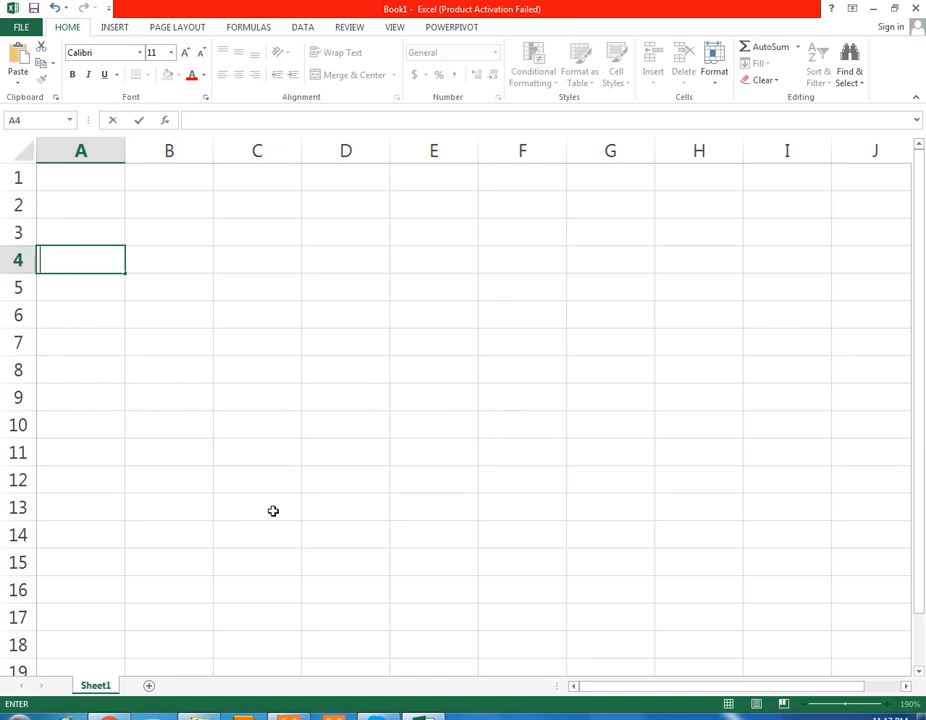
# Step: Enter the headings NAME in A4 and TEST 1 in B4, and extend the test series to TEST 5 in F4
pyautogui.write('NAME')
pyautogui.press('Tab')
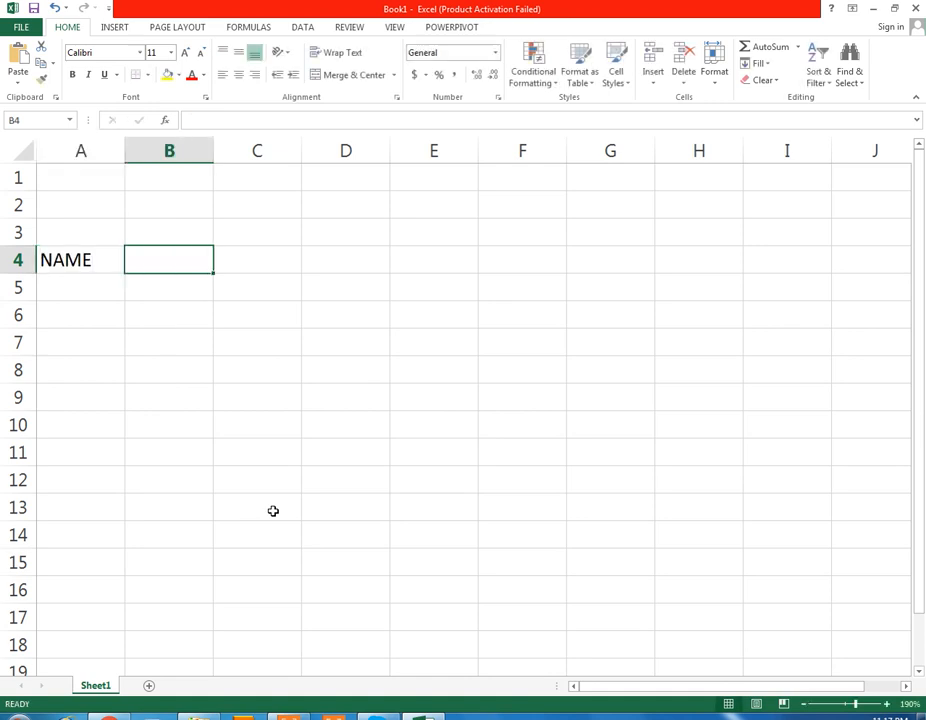
pyautogui.write('TEST 1')
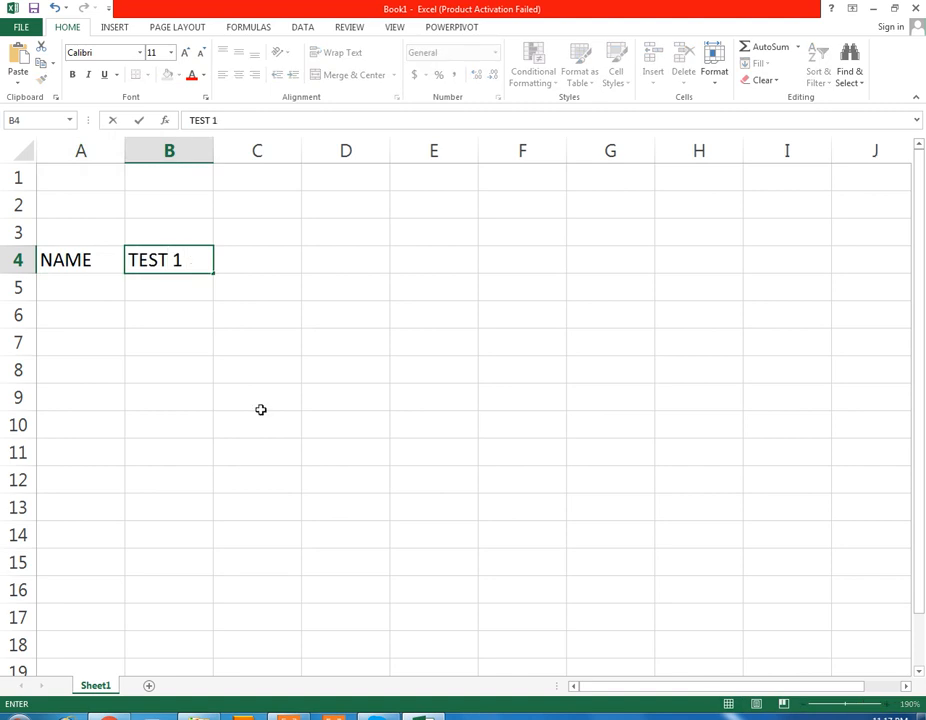
pyautogui.click(231, 297)
pyautogui.click(180, 258)
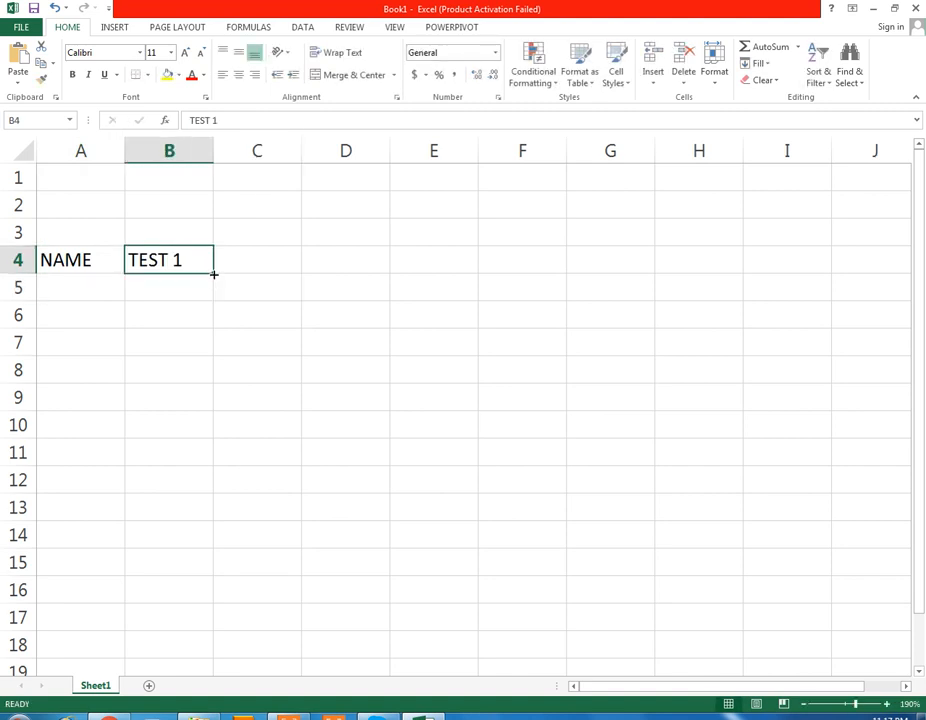
pyautogui.moveTo(213, 274); pyautogui.dragTo(547, 280)
# Step: Enter the four students' first names in capitals below the NAME heading, in cells A5 to A8
pyautogui.click(70, 295)
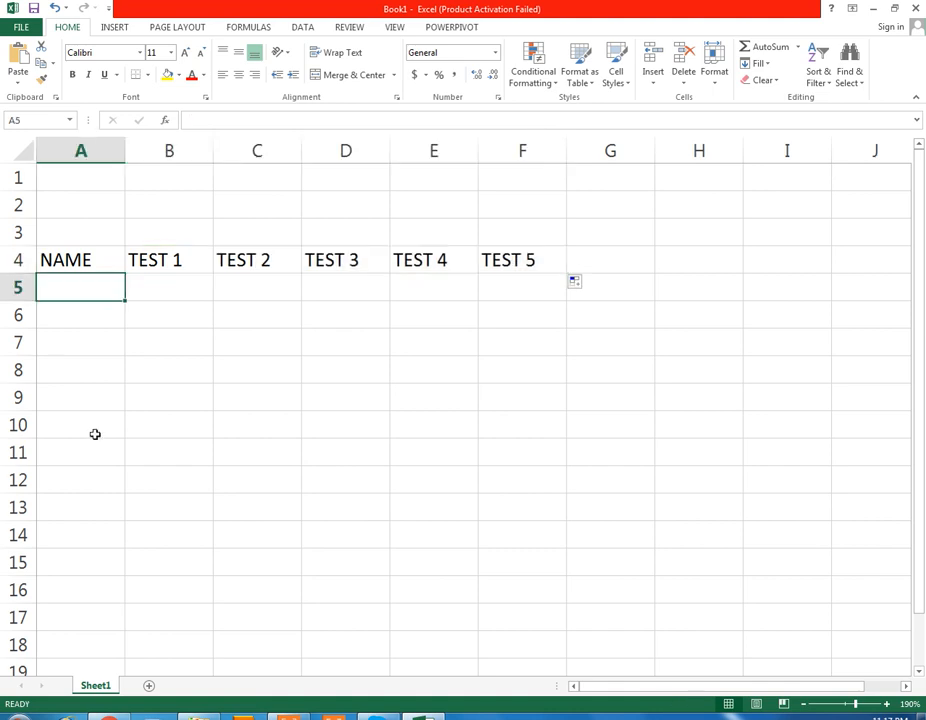
pyautogui.write('AMED')
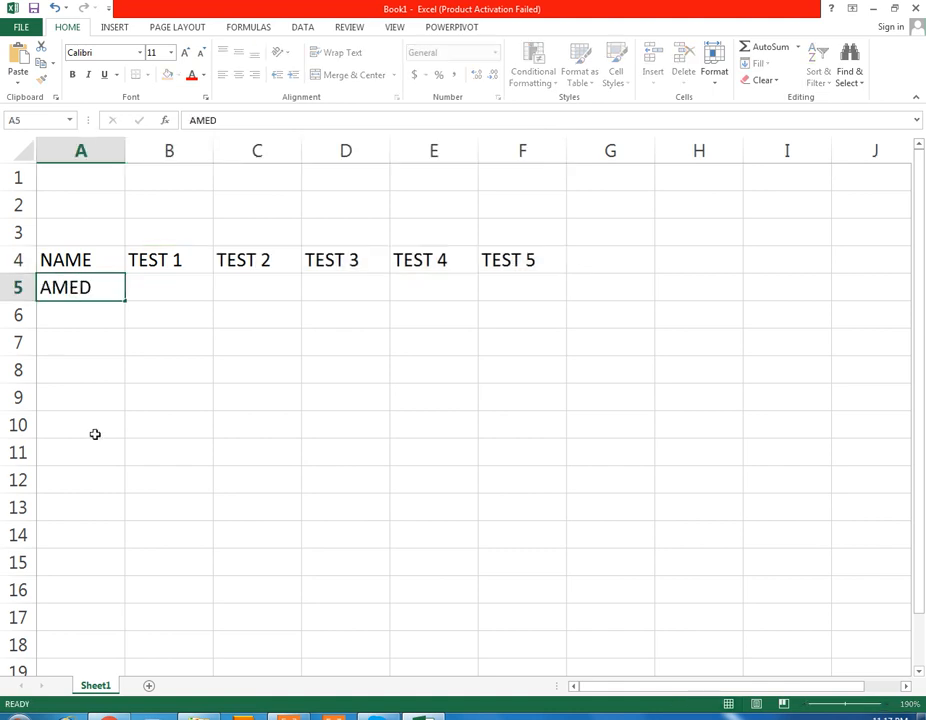
pyautogui.press('Return')
pyautogui.press('Up')
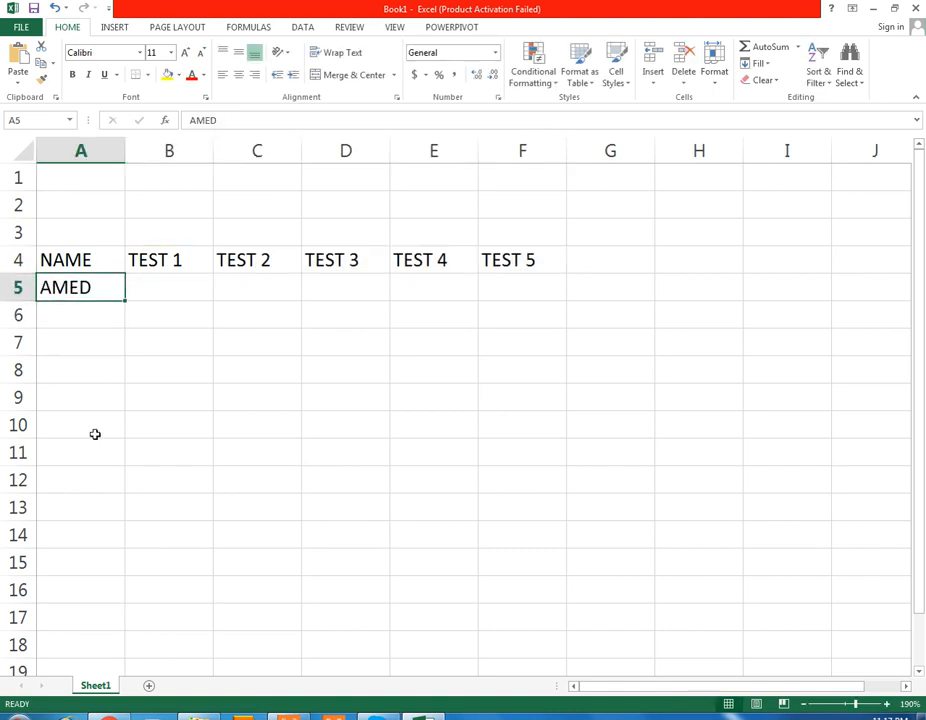
pyautogui.write('AHMED')
pyautogui.press('Return')
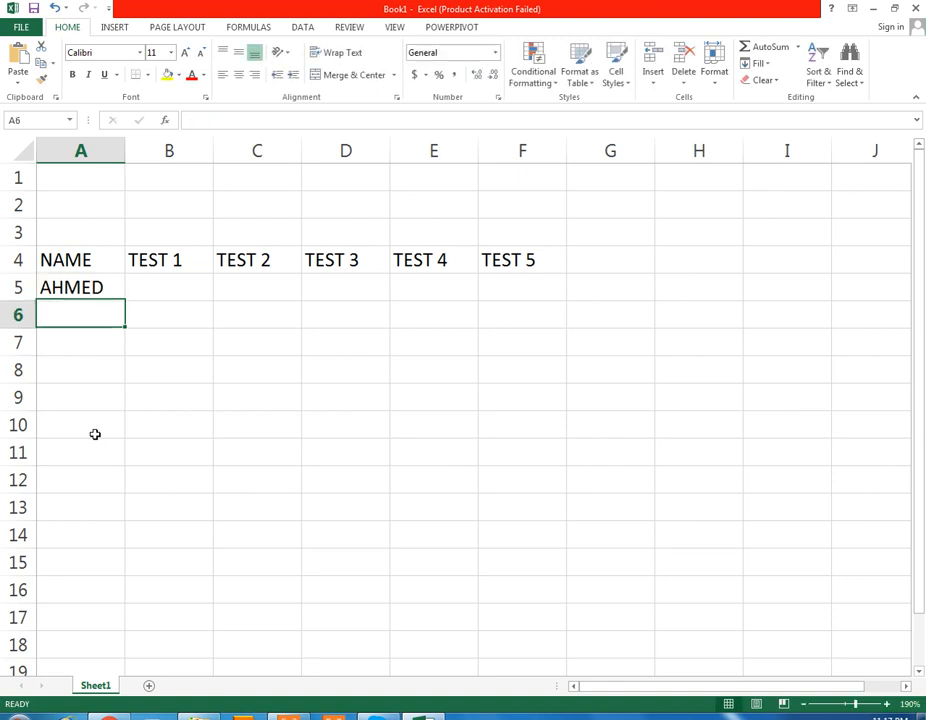
pyautogui.write('FARHAN')
pyautogui.press('Return')
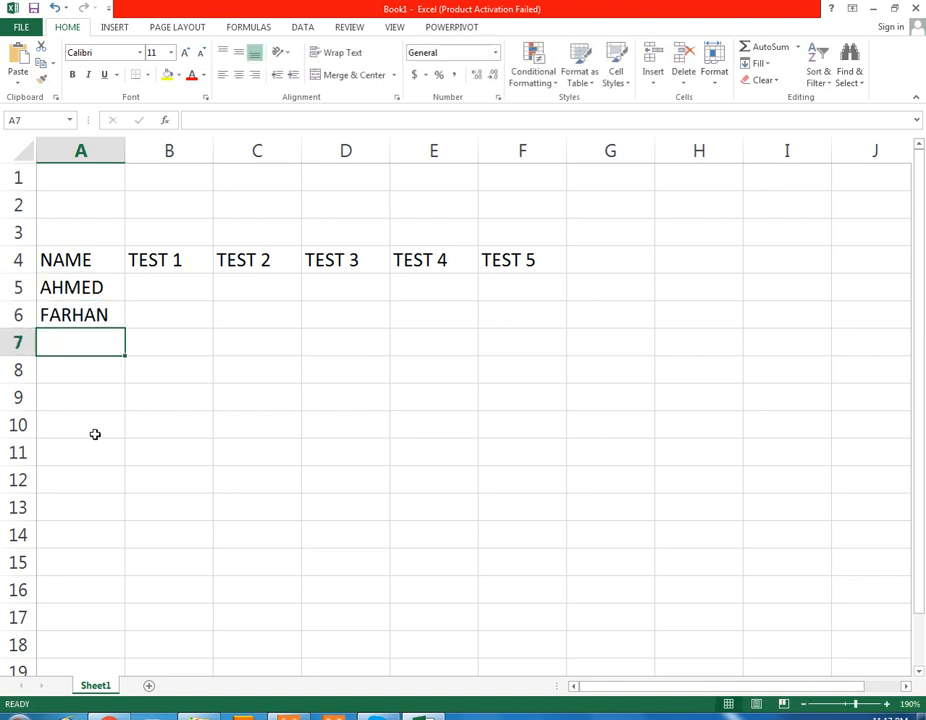
pyautogui.write('UMER')
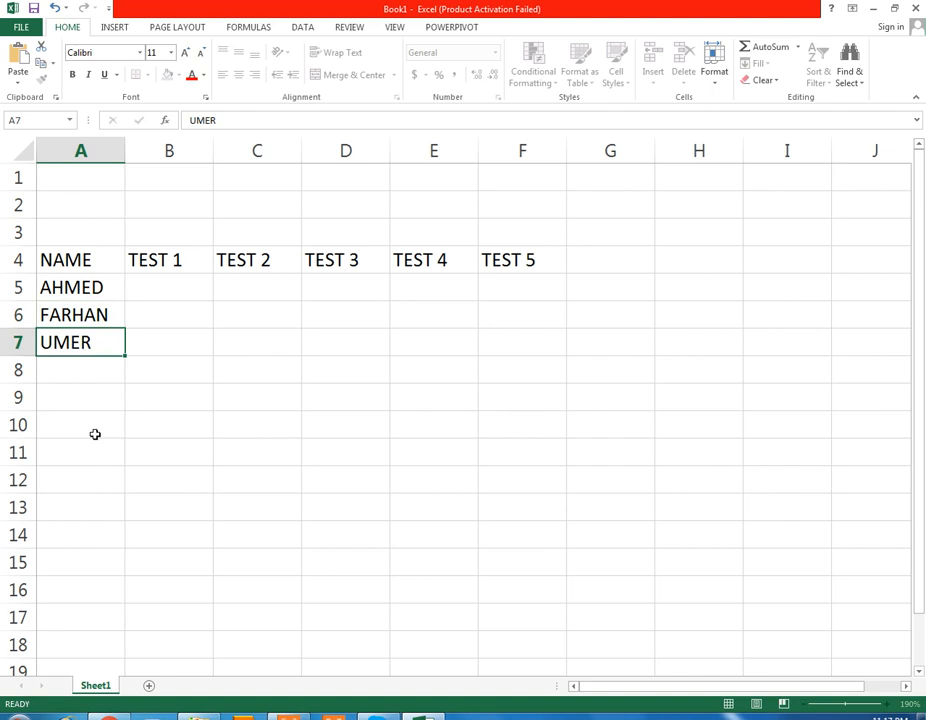
pyautogui.press('Return')
pyautogui.write('REHN')
pyautogui.press('BackSpace')
pyautogui.write('AN')
pyautogui.press('Return')
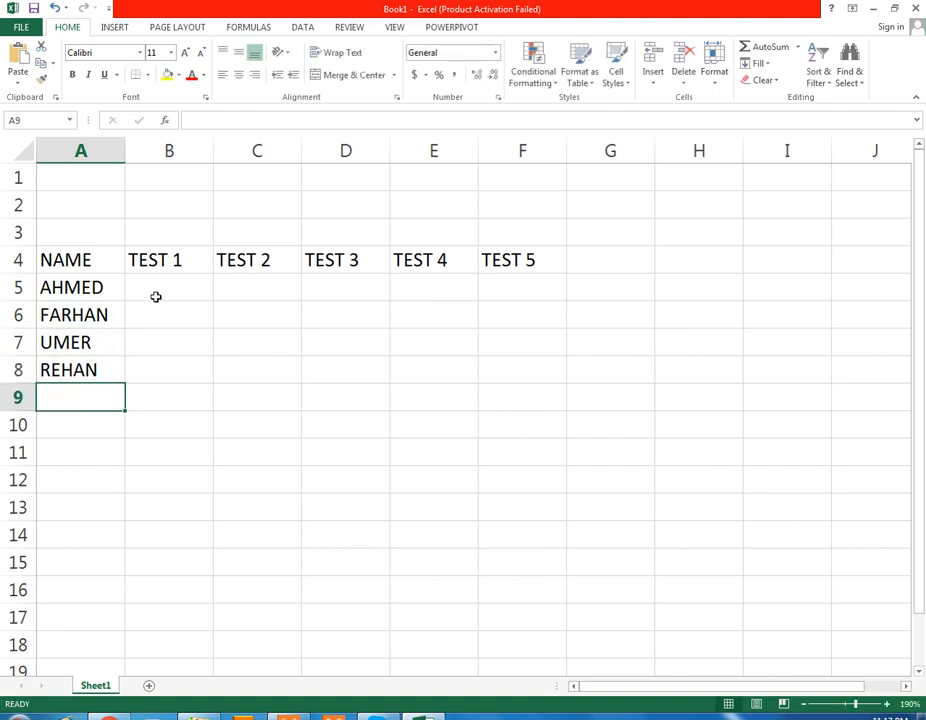
# Step: Enter the formula =RANDBETWEEN(20,90) in B5 as the first student's TEST 1 mark
pyautogui.click(153, 284)
pyautogui.write('=RAN')
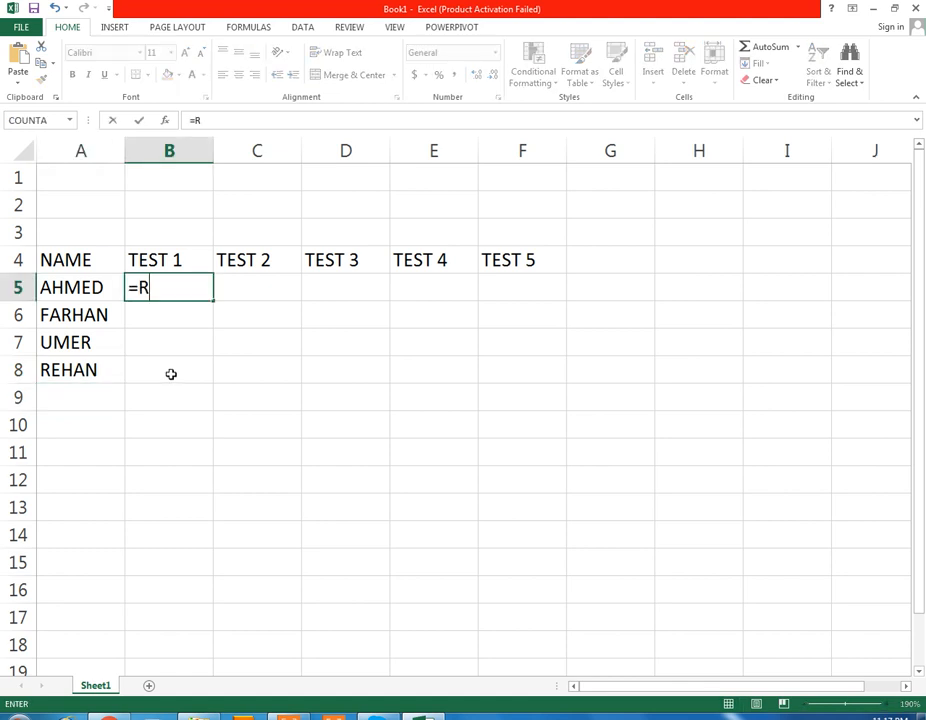
pyautogui.press('Down')
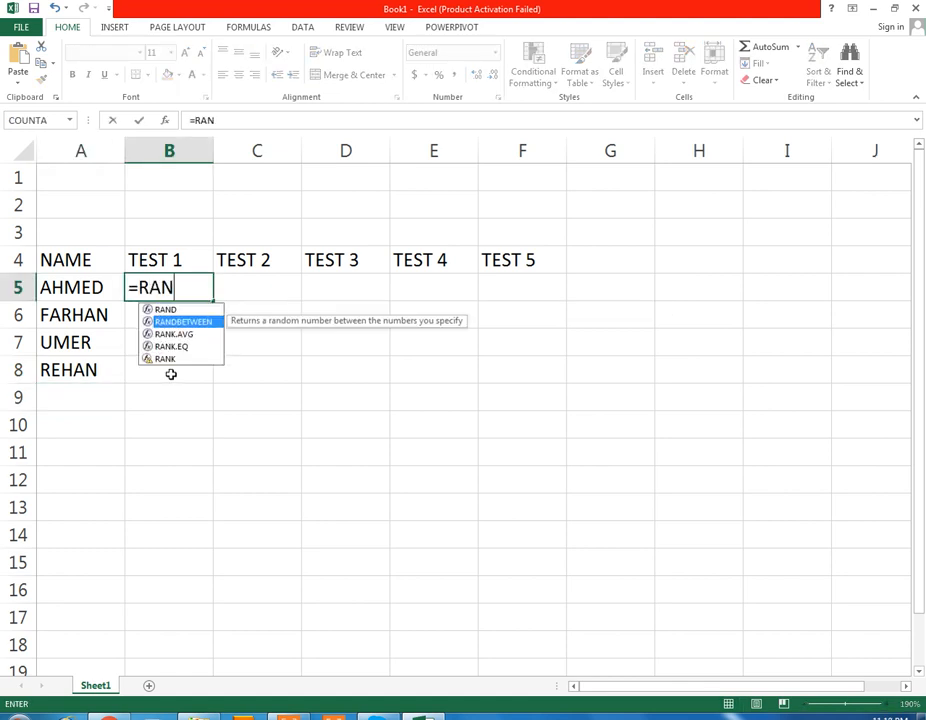
pyautogui.press('Tab')
pyautogui.write('1')
pyautogui.press('BackSpace')
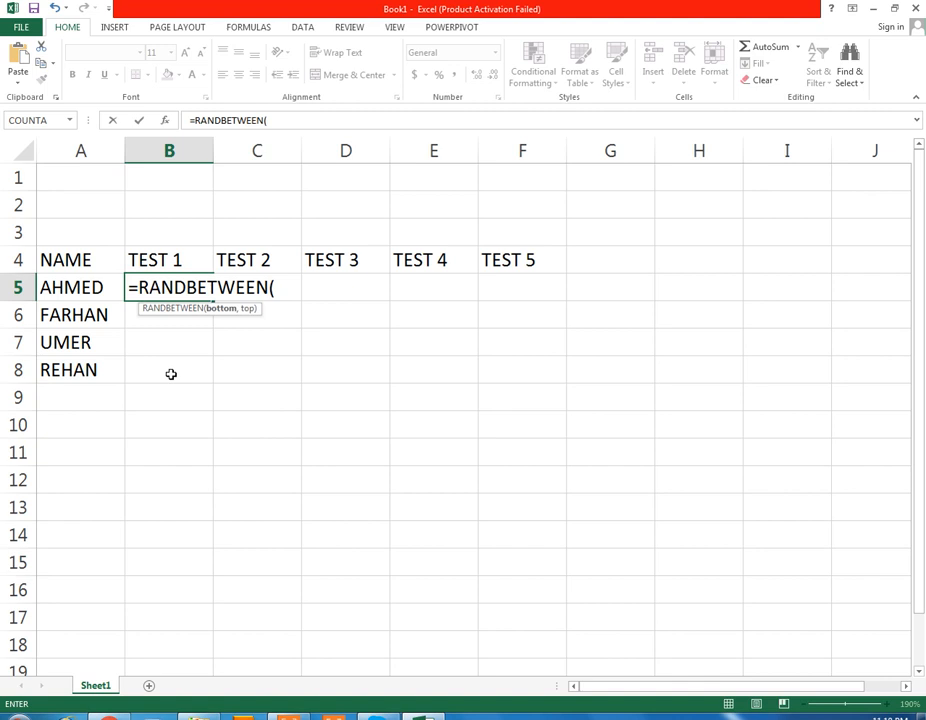
pyautogui.write('20,')
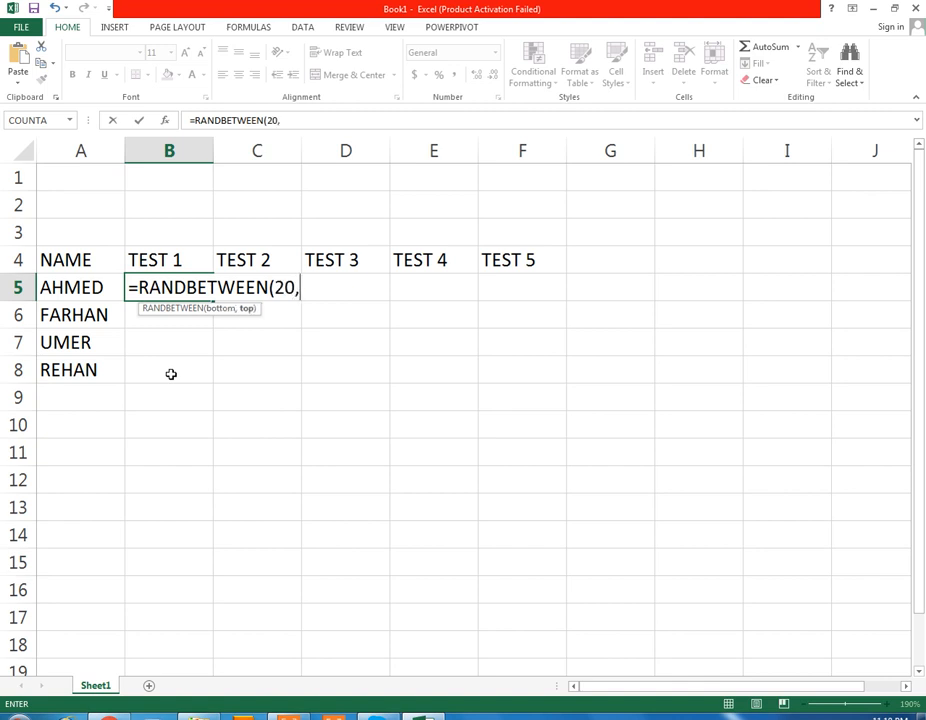
pyautogui.write('90')
pyautogui.press('Return')
pyautogui.click(170, 289)
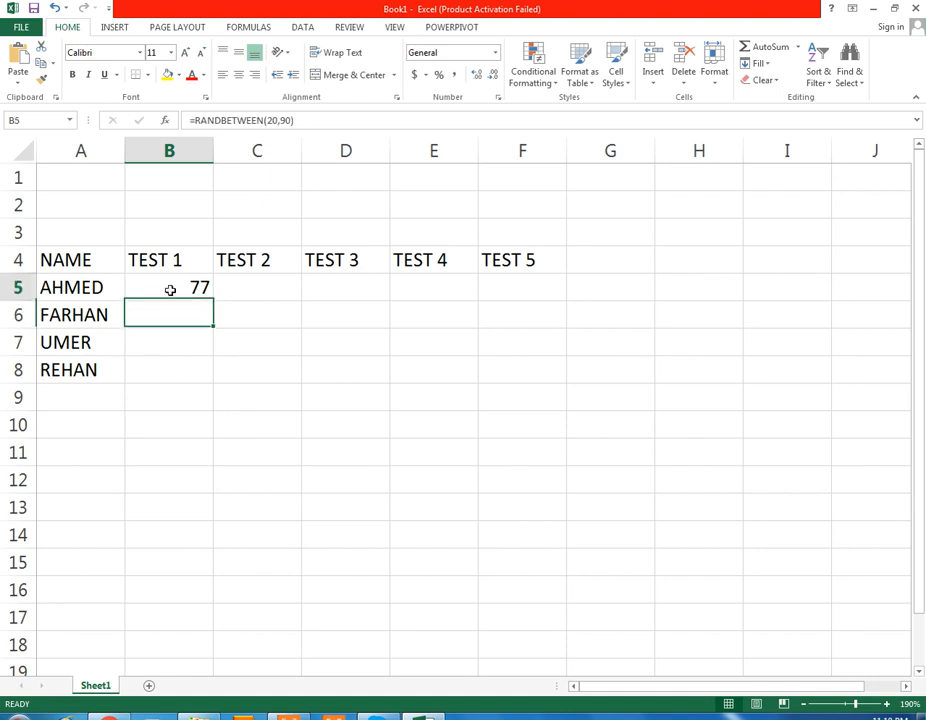
pyautogui.doubleClick(170, 289)
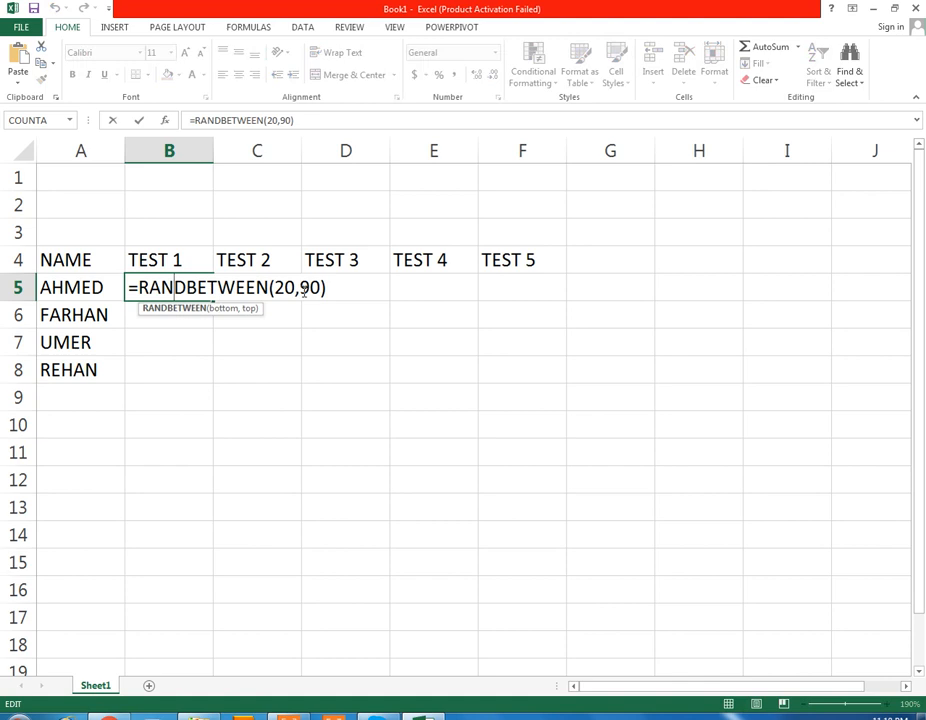
pyautogui.press('Return')
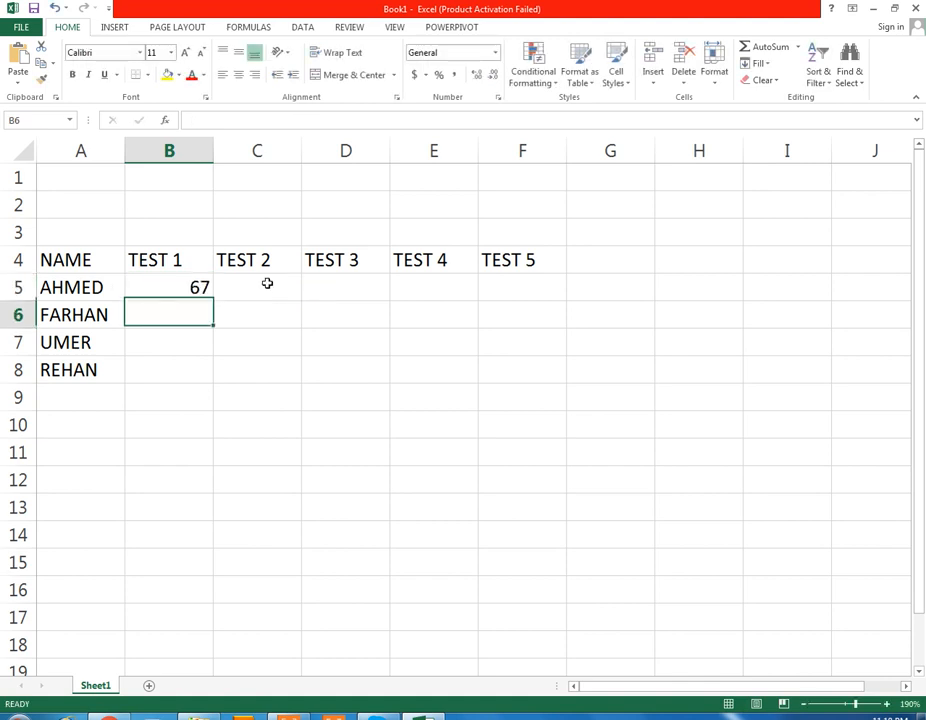
# Step: Fill the random-mark formula from B5 across B5:F8 and paste the range over itself as values only
pyautogui.click(143, 287)
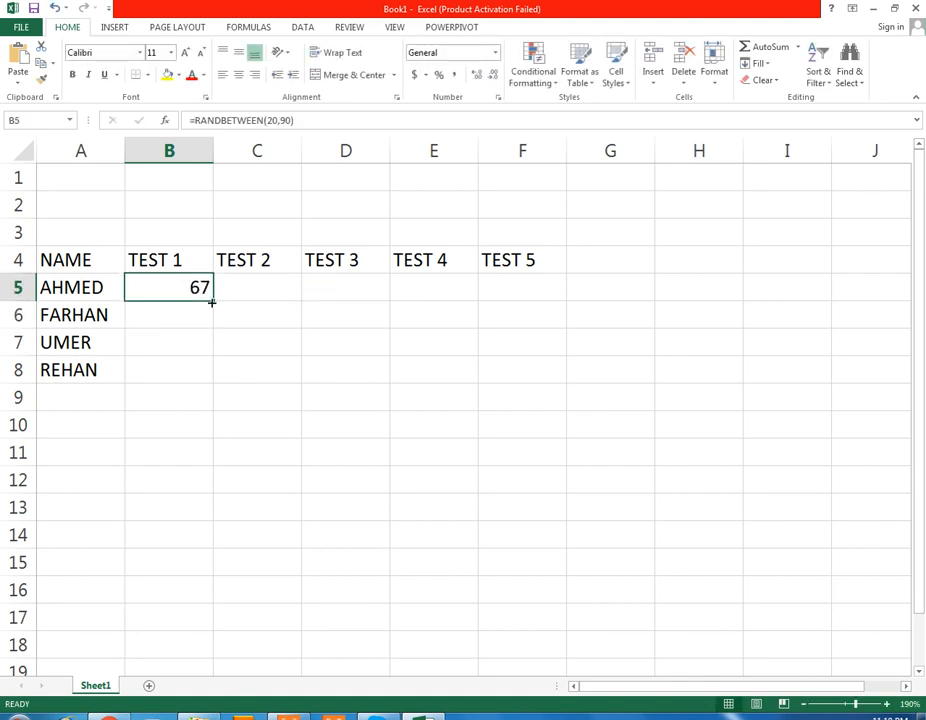
pyautogui.moveTo(214, 300); pyautogui.dragTo(564, 382)
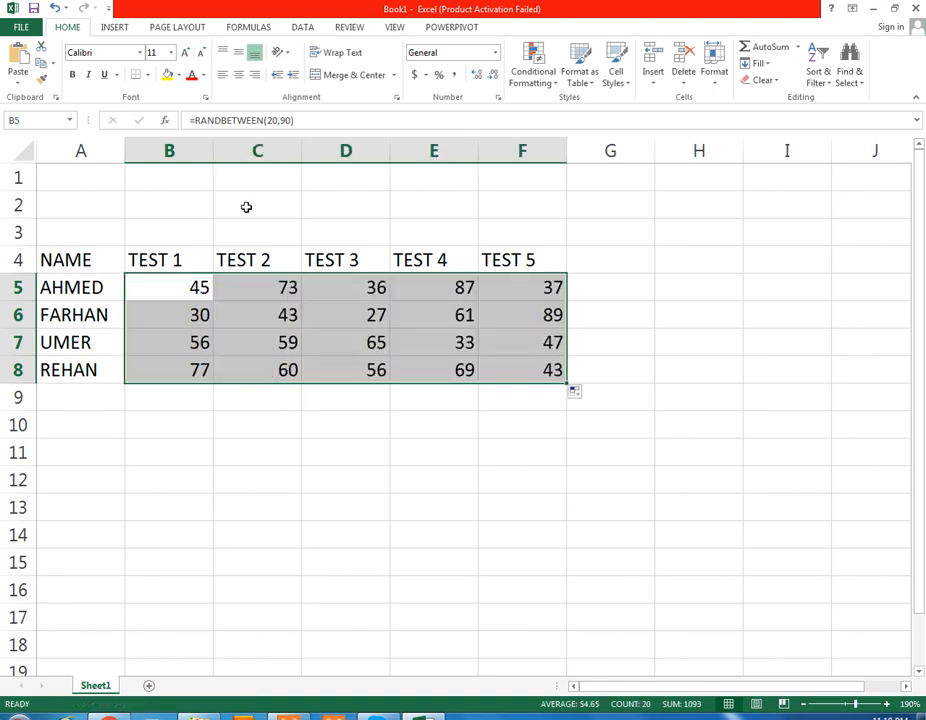
pyautogui.click(53, 66)
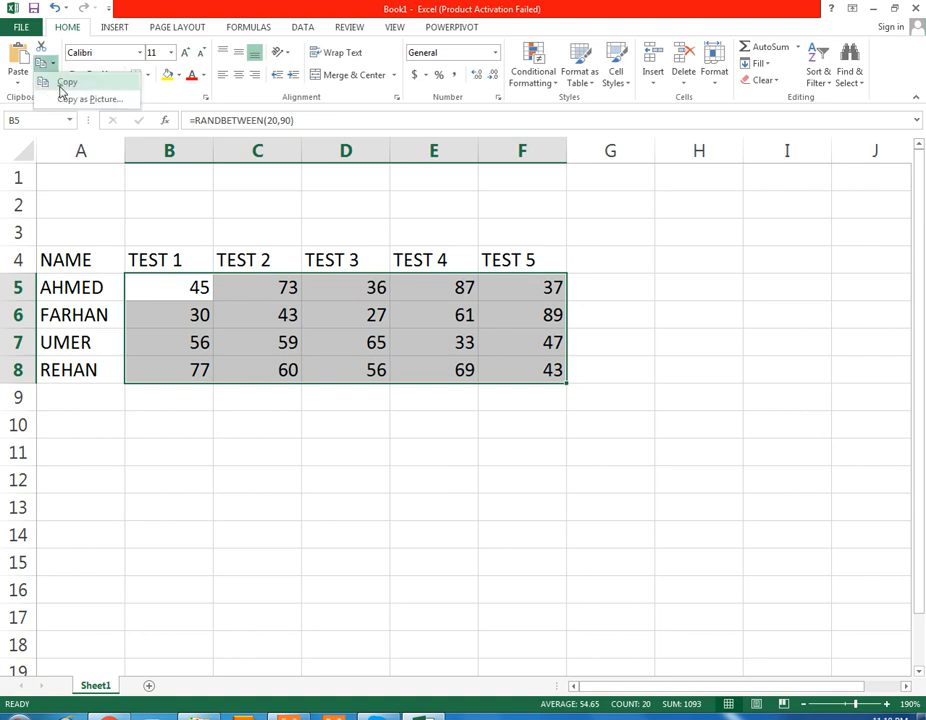
pyautogui.click(64, 82)
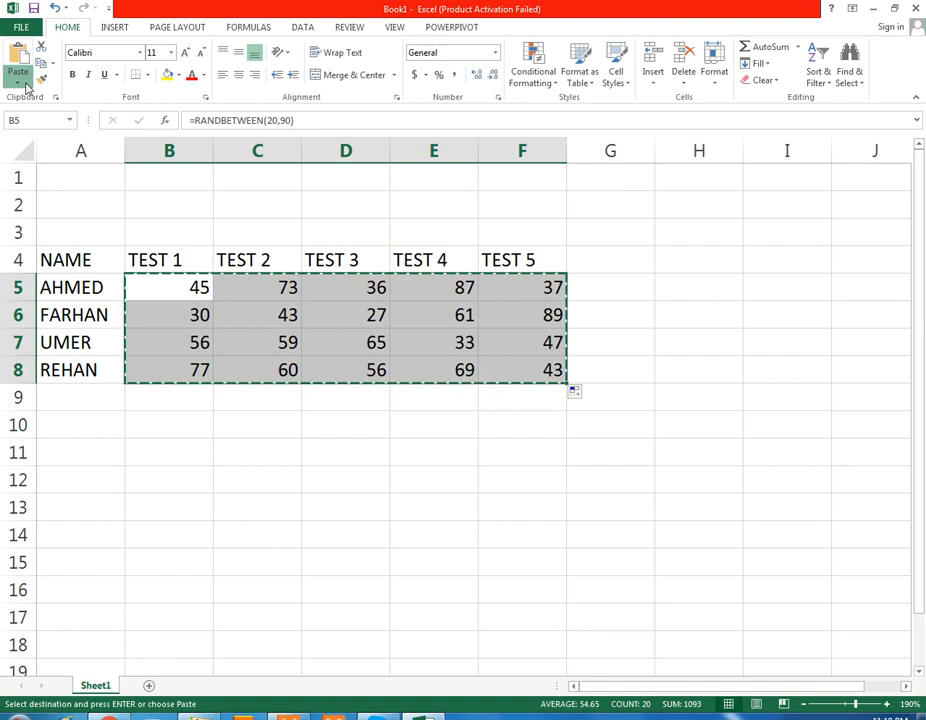
pyautogui.click(19, 84)
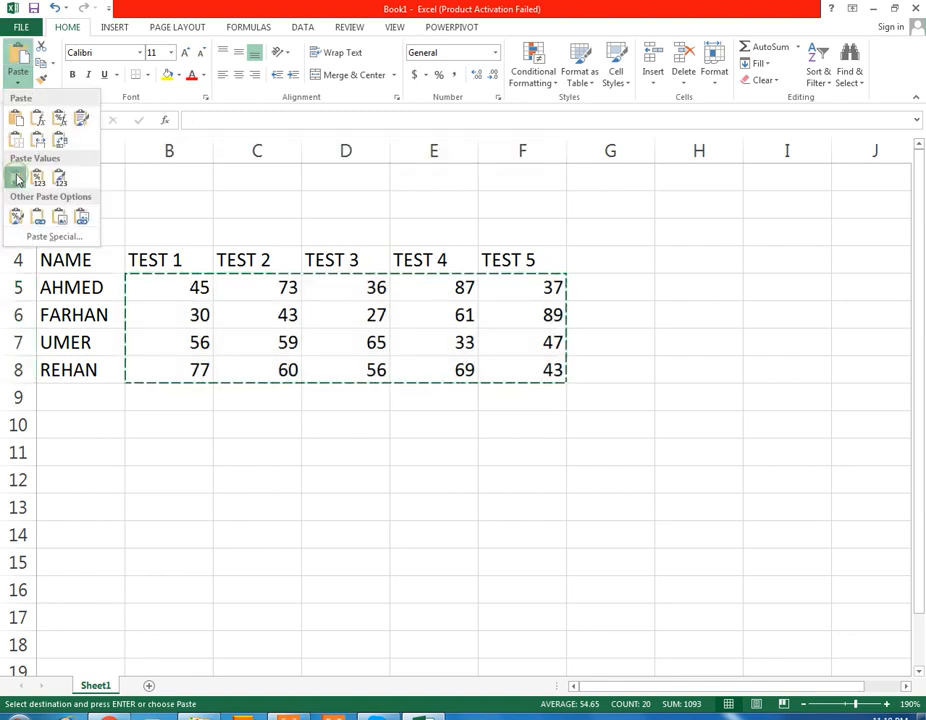
pyautogui.click(16, 178)
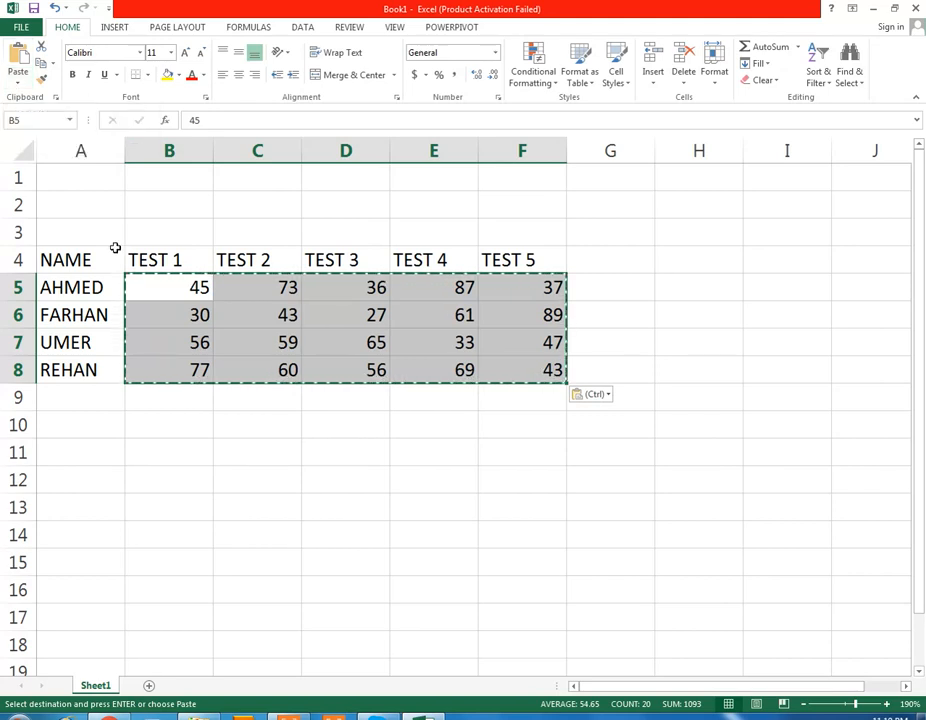
# Step: Apply All Borders to the marks table in A4:F8
pyautogui.moveTo(93, 252); pyautogui.dragTo(495, 375)
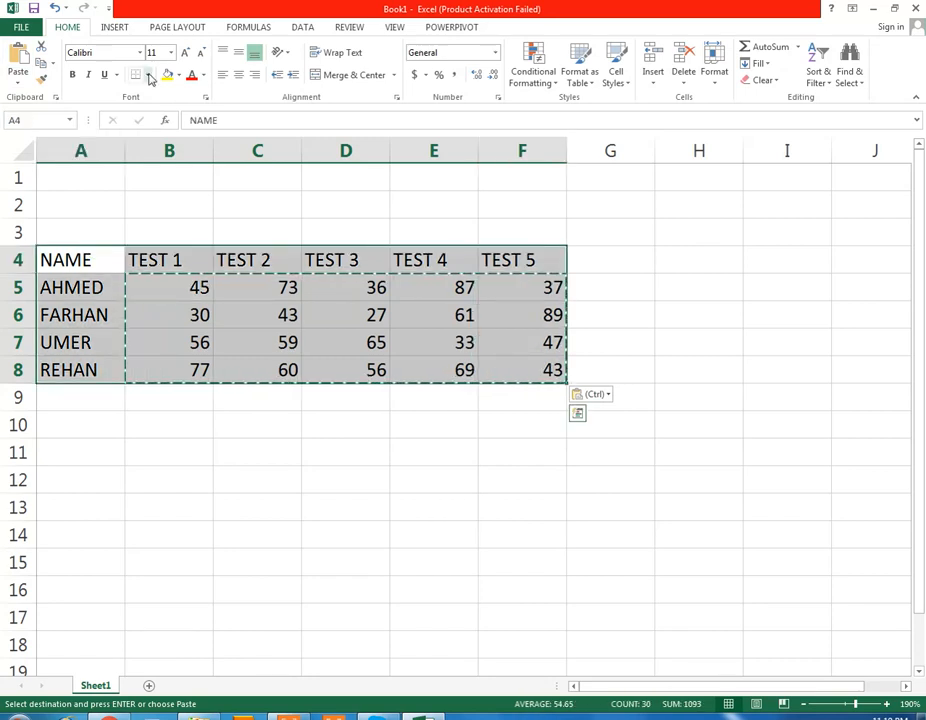
pyautogui.click(150, 76)
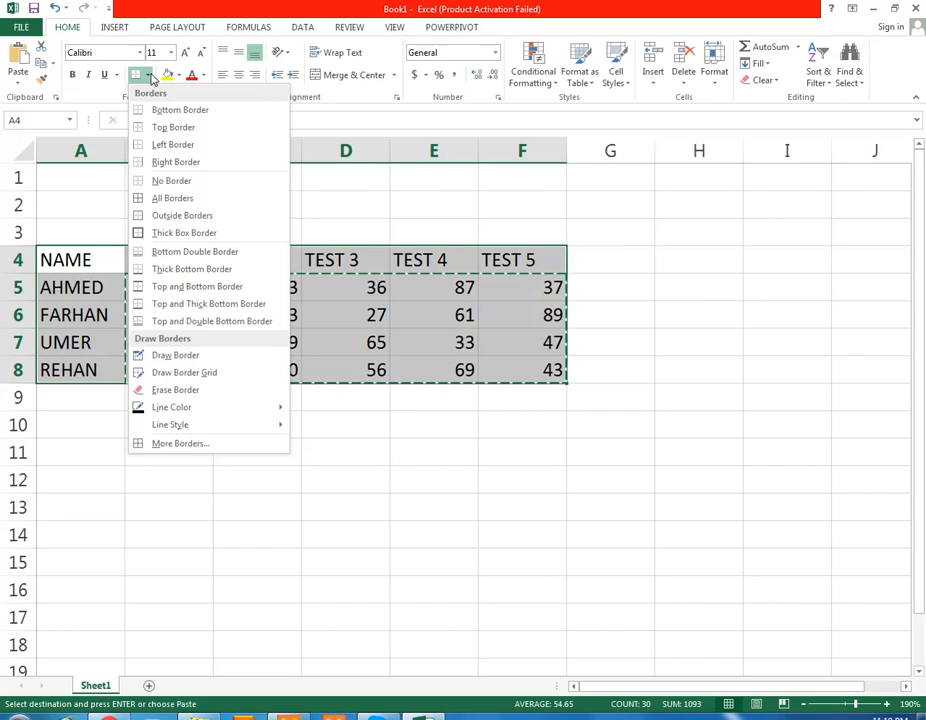
pyautogui.click(163, 199)
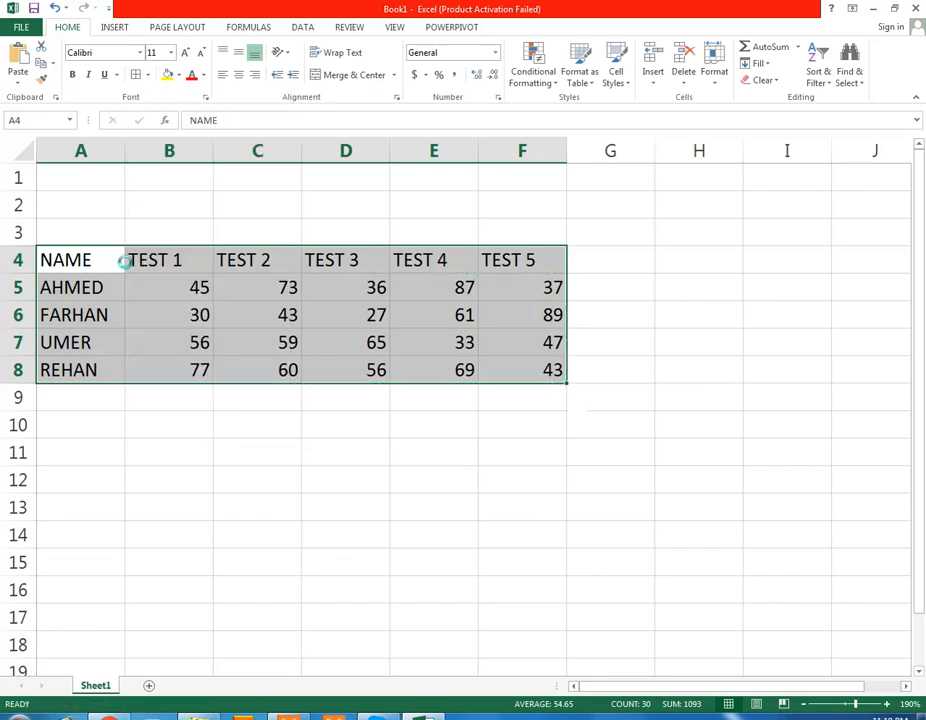
# Step: Add the heading TOTAL in G4, directly after the TEST 5 heading
pyautogui.click(688, 338)
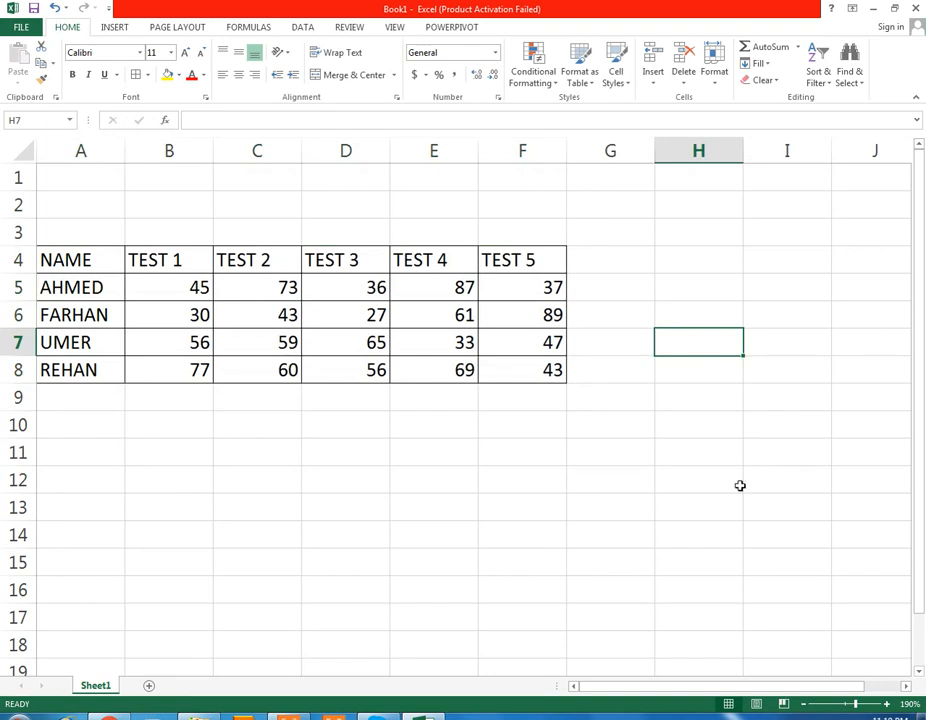
pyautogui.press('Up')
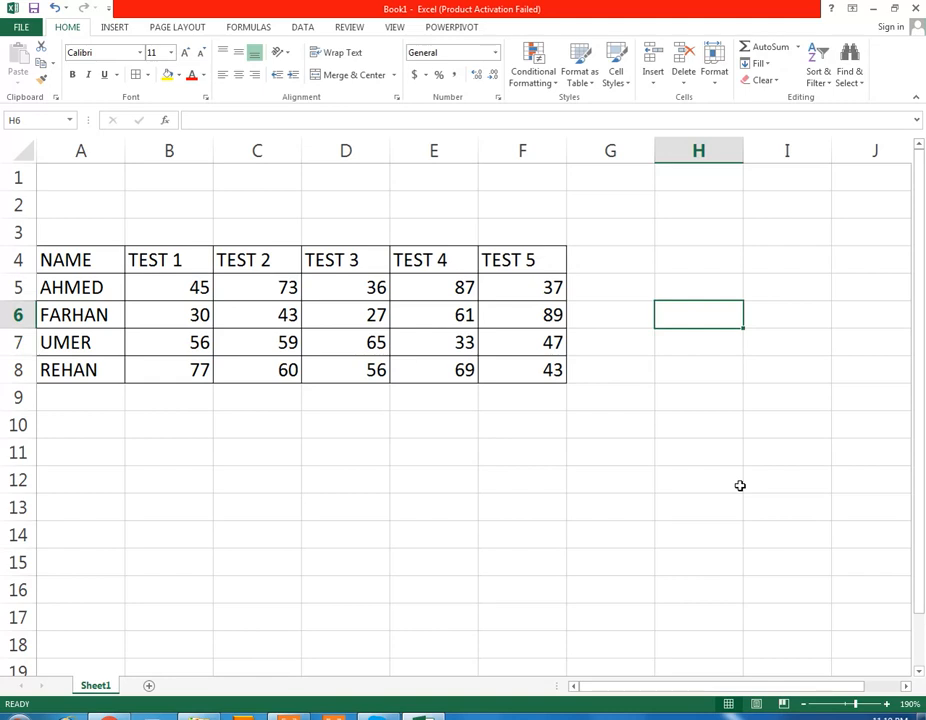
pyautogui.press('Up')
pyautogui.press('Up')
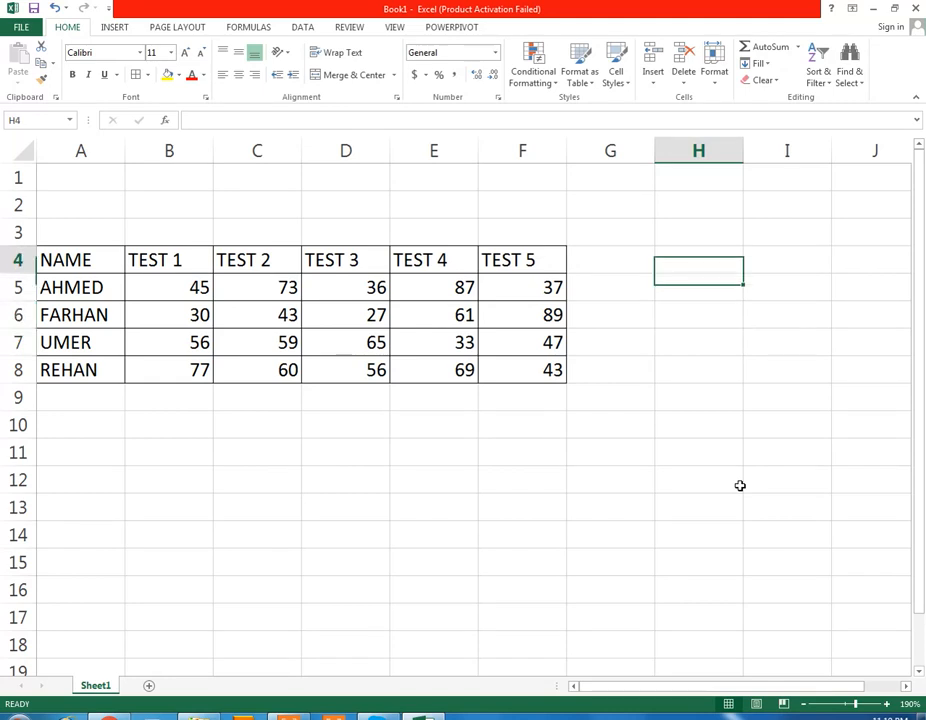
pyautogui.press('Left')
pyautogui.write('TOTAL')
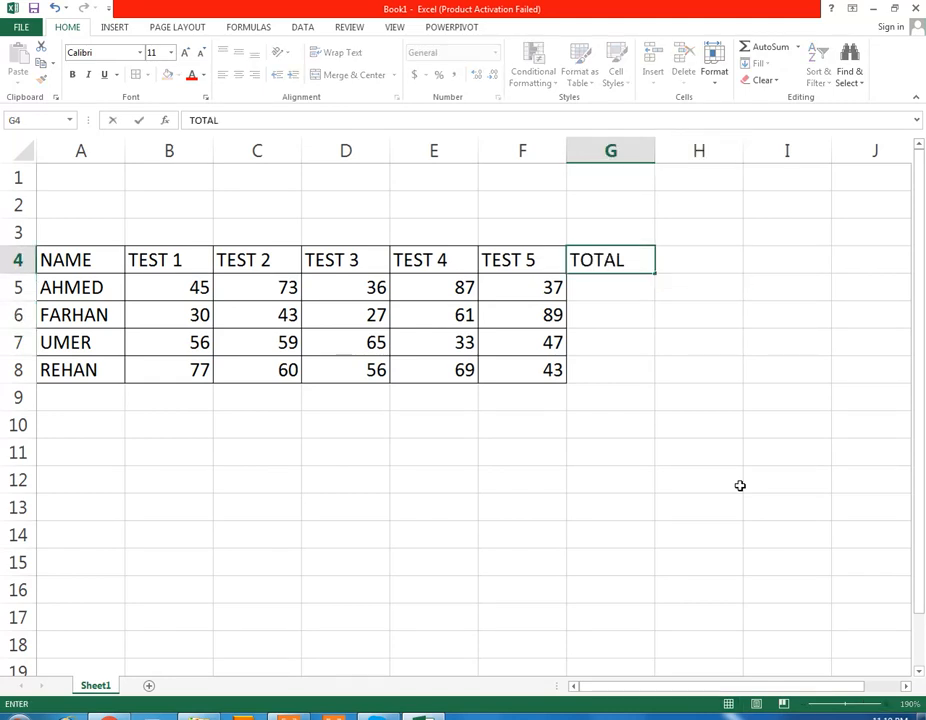
pyautogui.press('Tab')
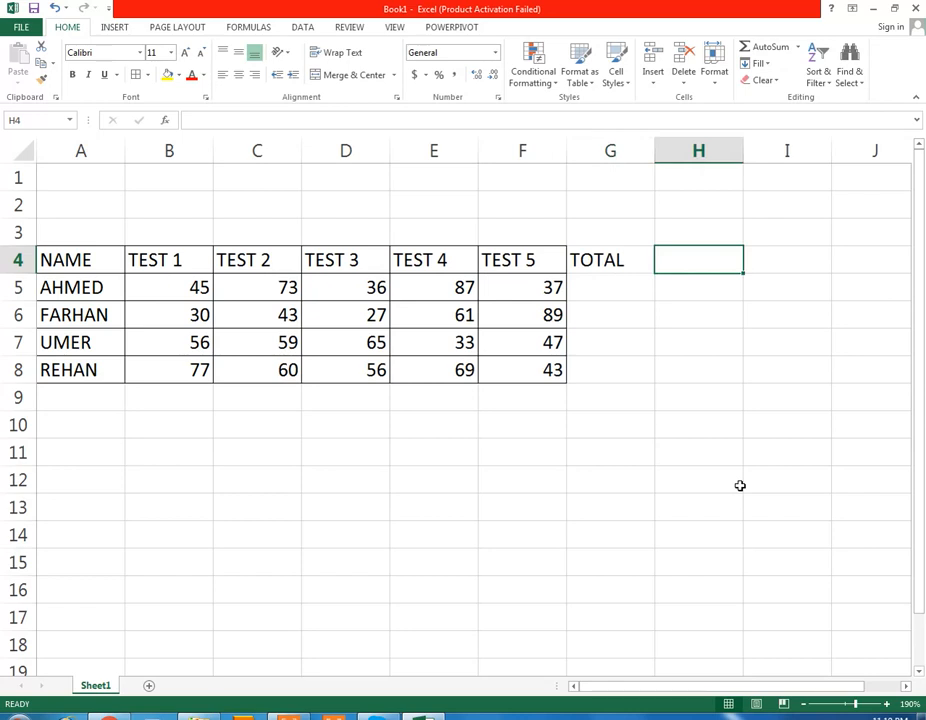
# Step: Add the heading GRAND TOTAL in H4 and autofit column H to its text
pyautogui.write('GRAD')
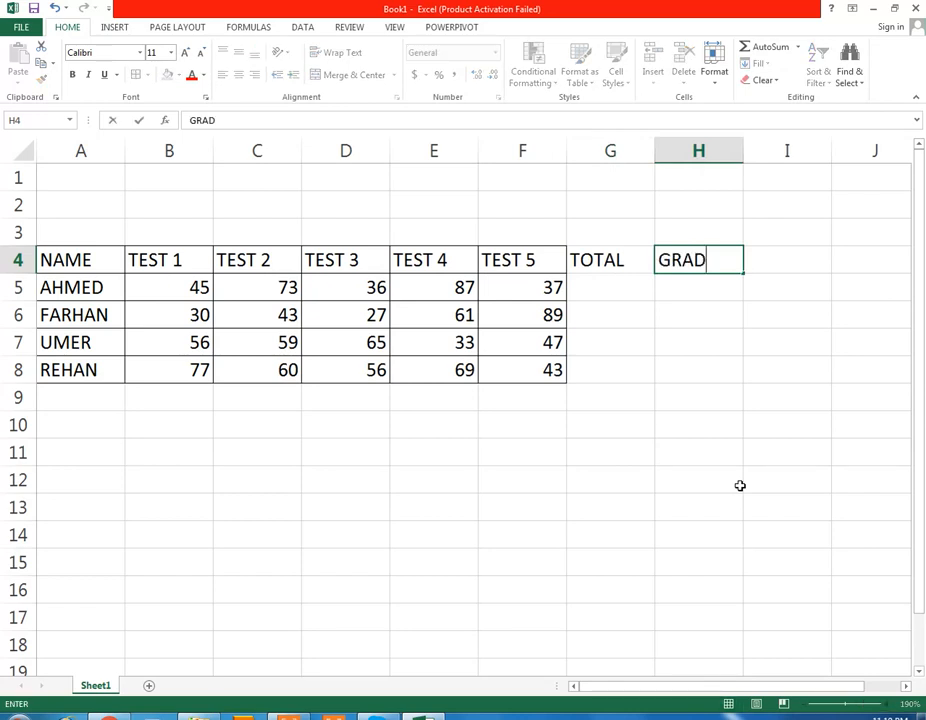
pyautogui.press('BackSpace')
pyautogui.write('ND TOTAL')
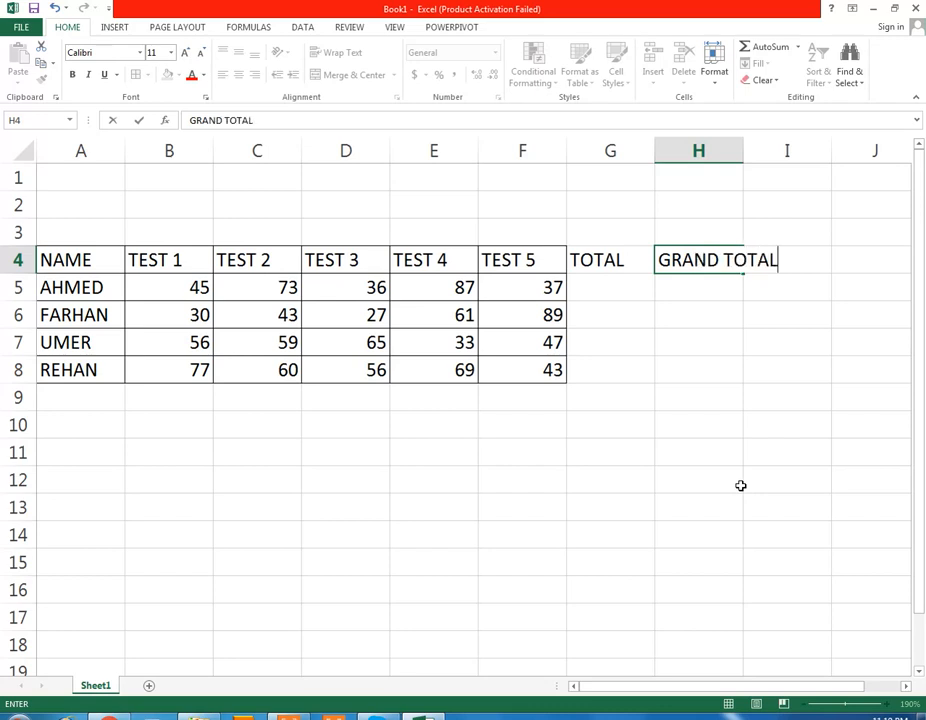
pyautogui.press('Tab')
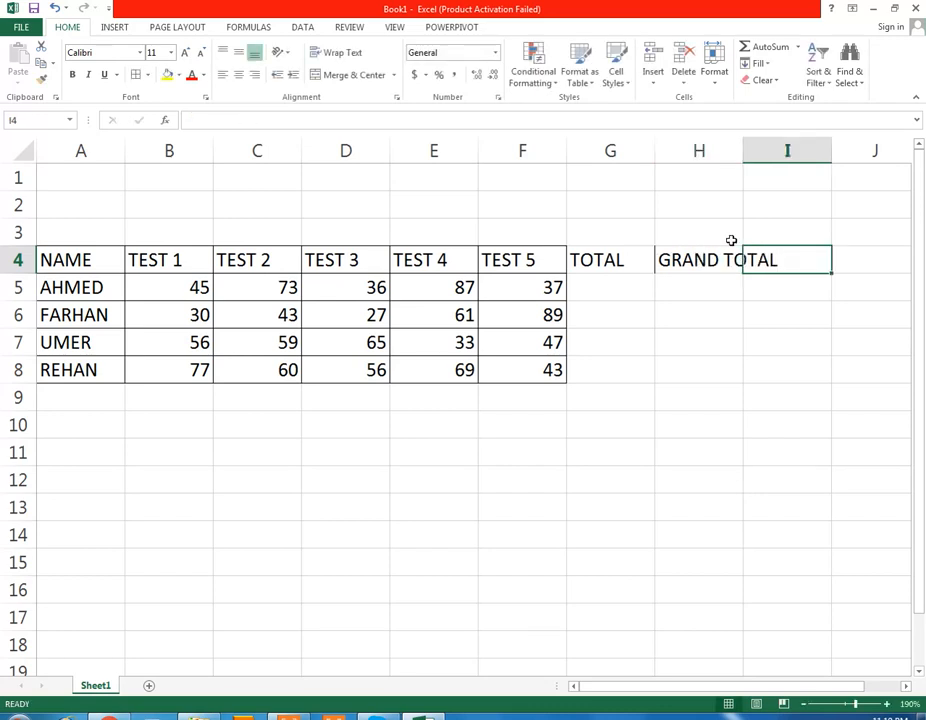
pyautogui.doubleClick(744, 153)
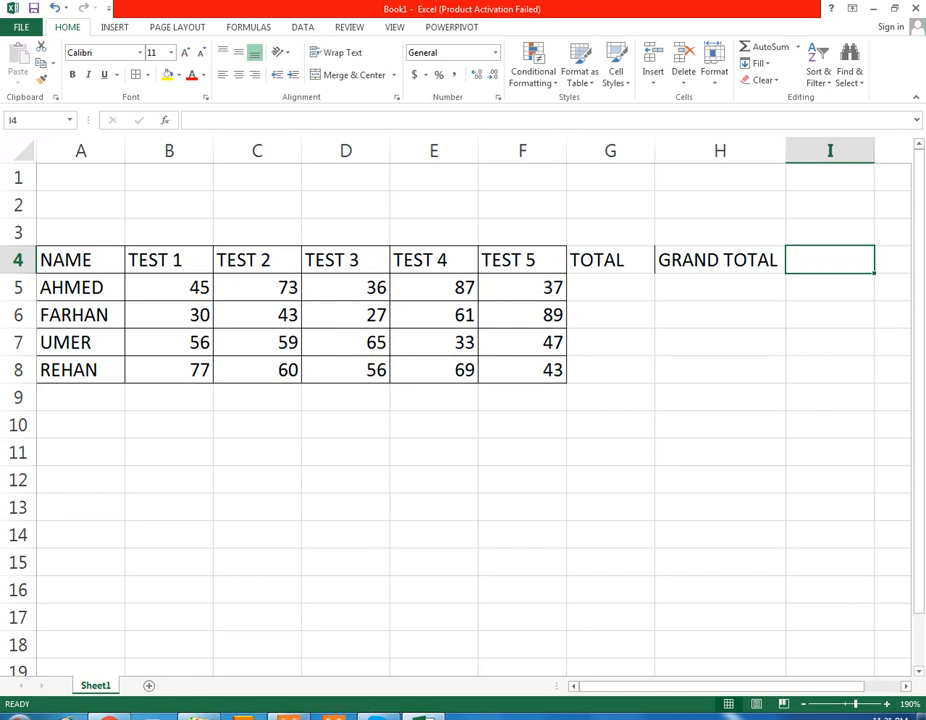
# Step: Try to total the first student's marks in G5 with the formula =SUM(B5:G5)
pyautogui.click(606, 288)
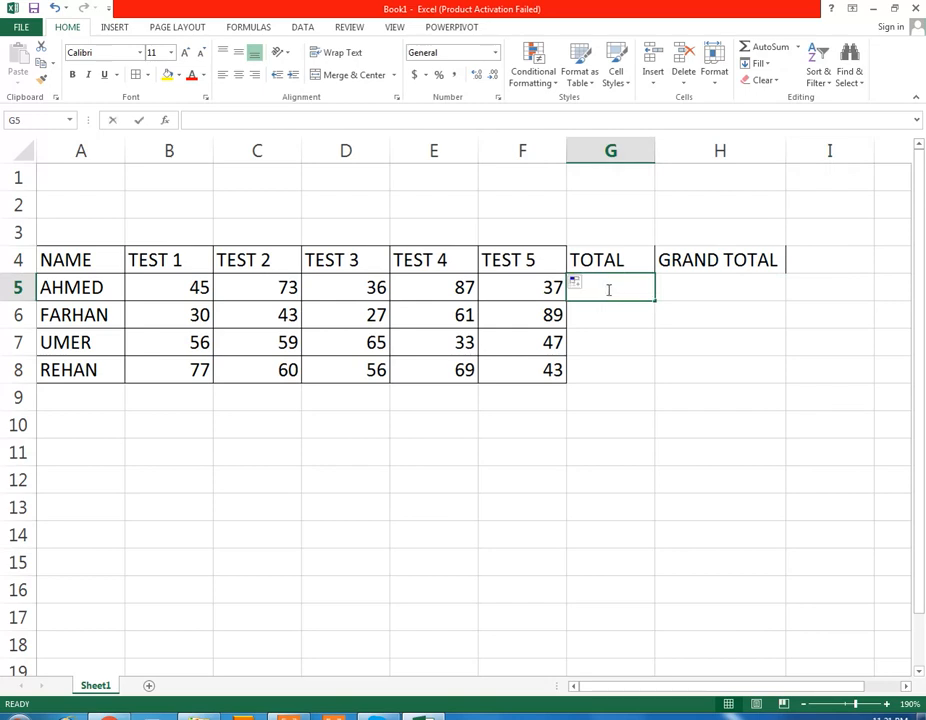
pyautogui.write('=SUM')
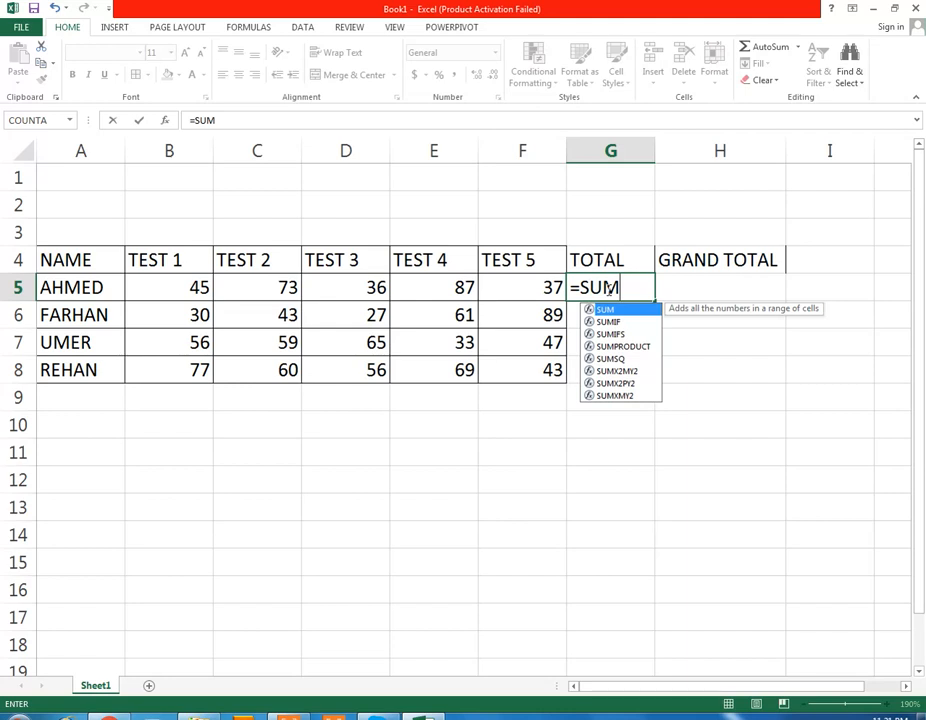
pyautogui.write('(')
pyautogui.hotkey('shift', 'Left')
pyautogui.hotkey('shift', 'Left')
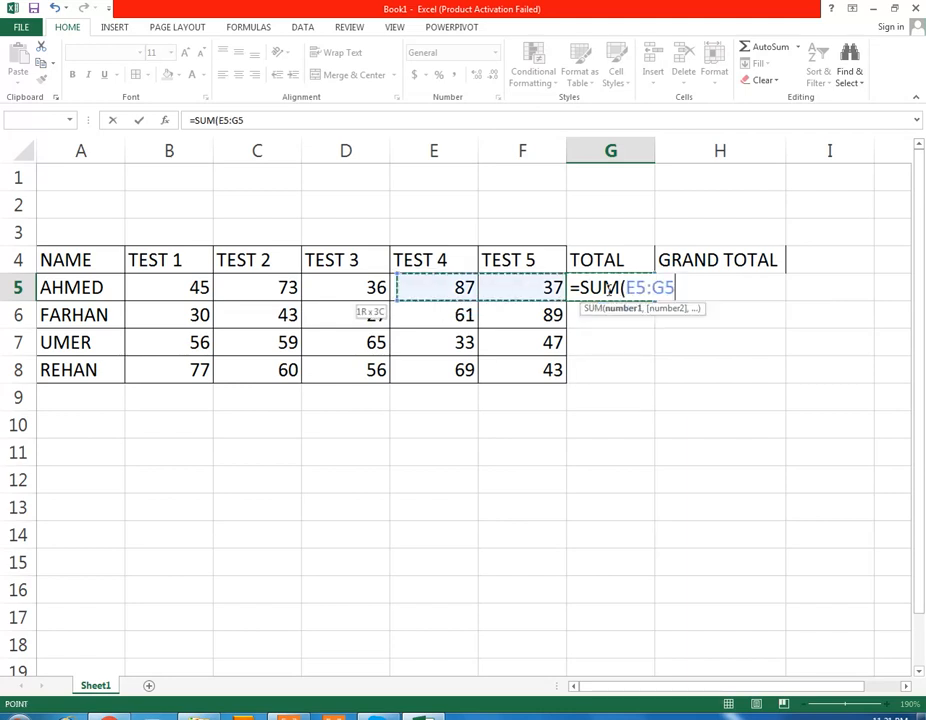
pyautogui.hotkey('shift', 'Left')
pyautogui.hotkey('shift', 'Left')
pyautogui.hotkey('shift', 'Left')
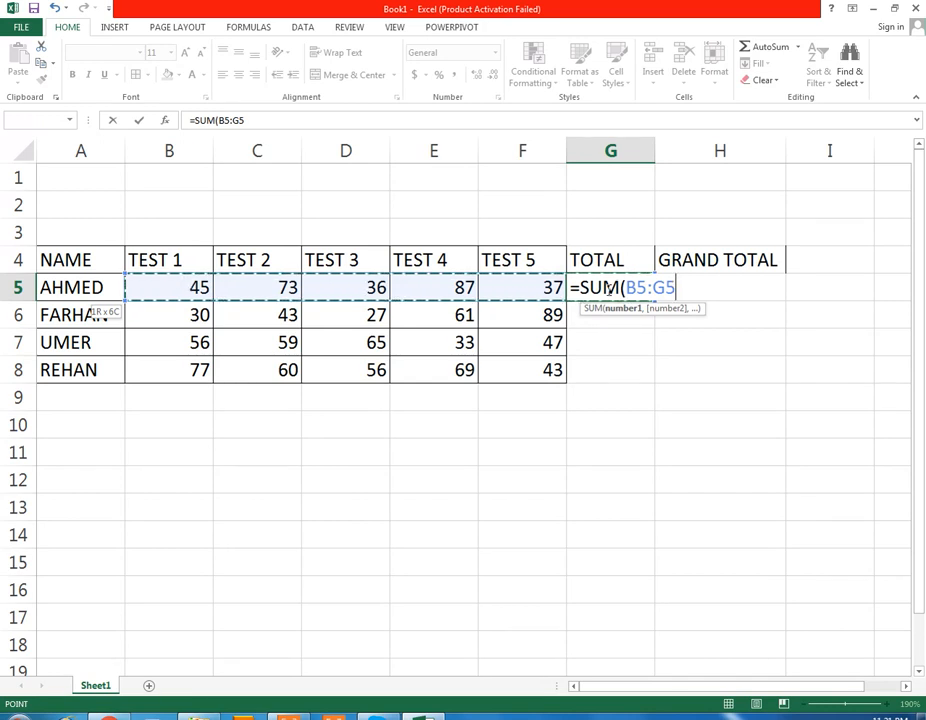
pyautogui.write(')')
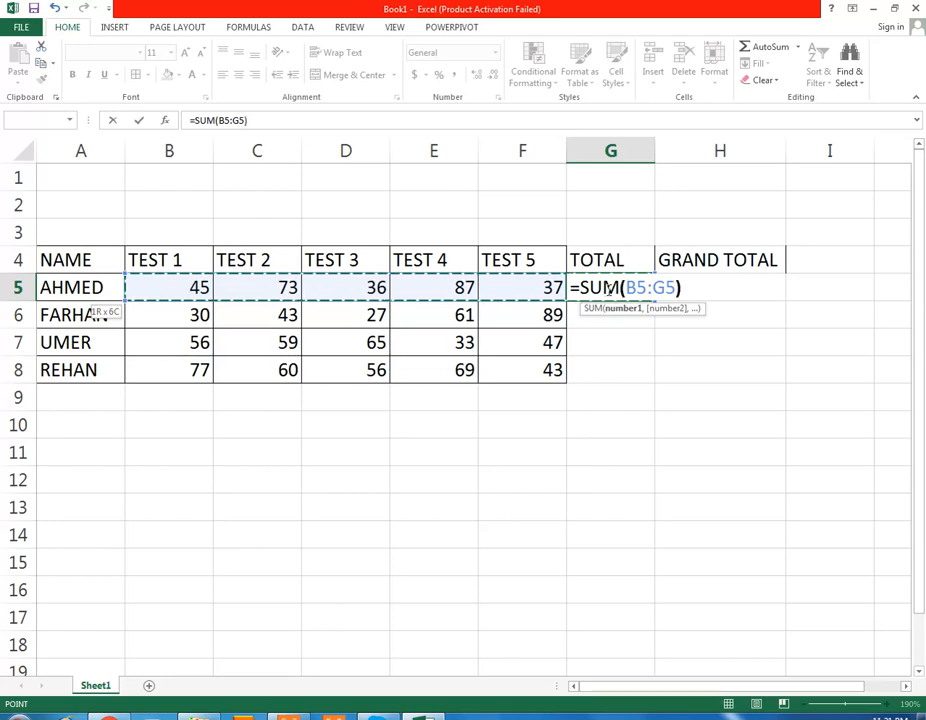
pyautogui.press('Return')
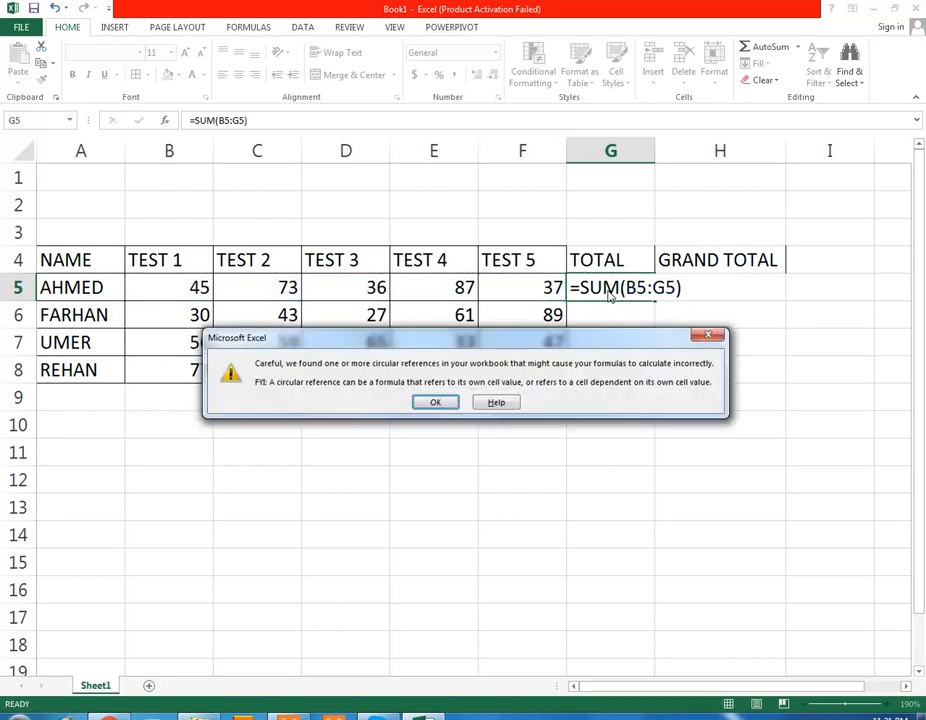
pyautogui.click(435, 402)
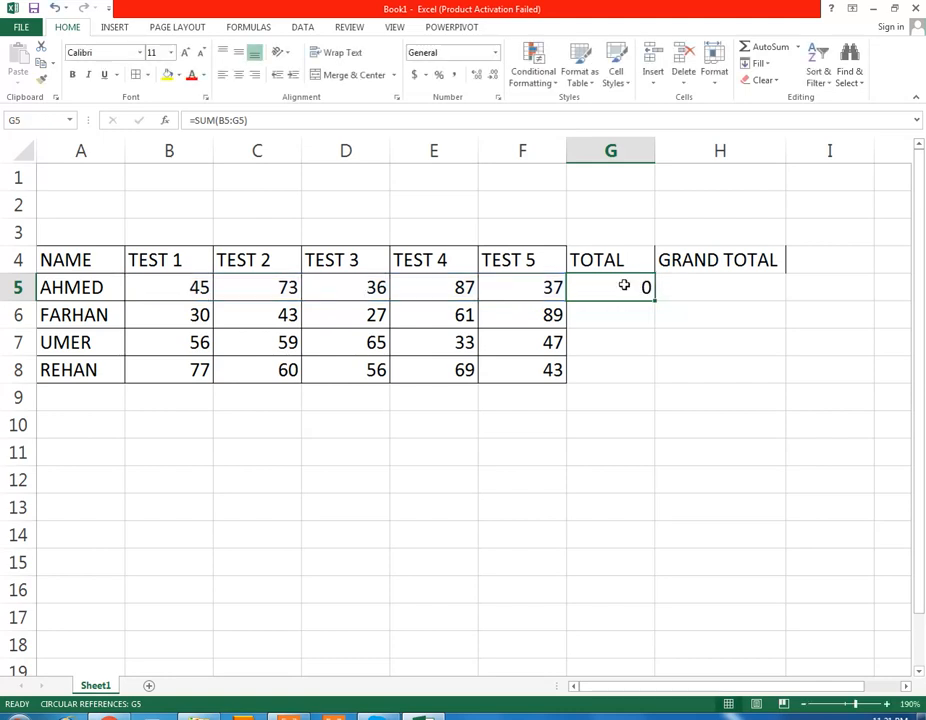
# Step: AutoSum the first student's marks in G5 as =SUM(B5:F5) and fill the formula down to G8
pyautogui.hotkey('alt', '=')
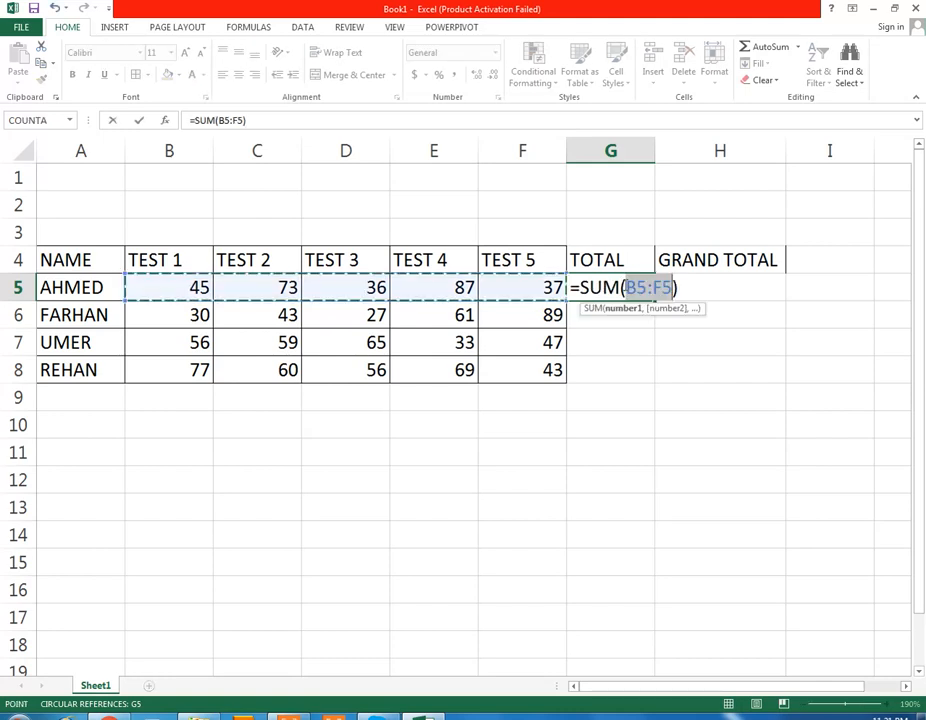
pyautogui.press('Return')
pyautogui.click(620, 286)
pyautogui.moveTo(653, 300); pyautogui.dragTo(641, 377)
# Step: Enter 500 as the first student's grand total in H5 and fill it down to H8
pyautogui.click(690, 268)
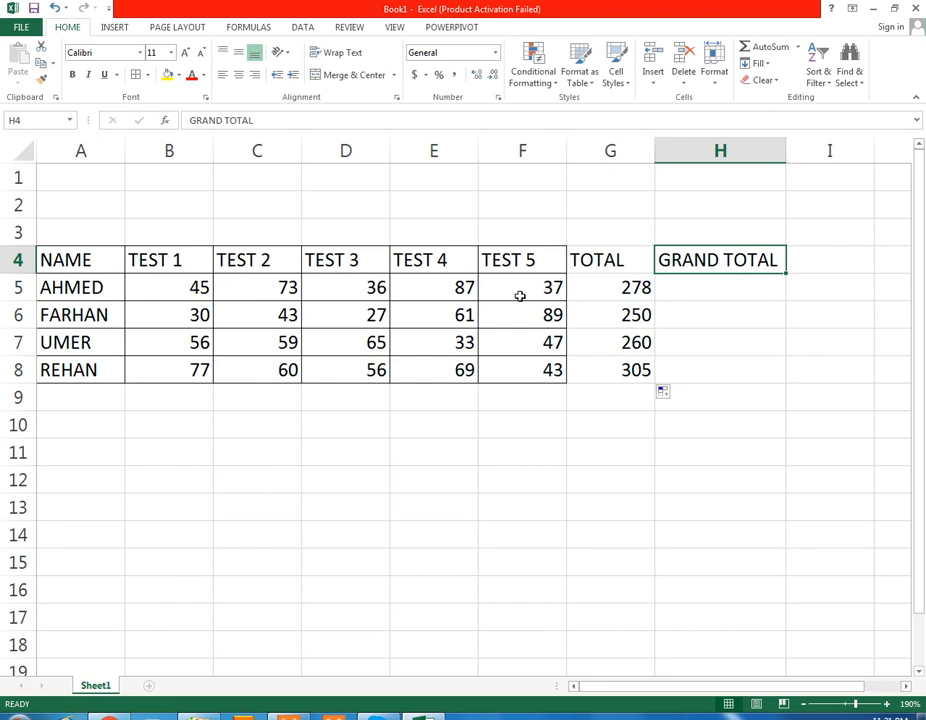
pyautogui.click(703, 293)
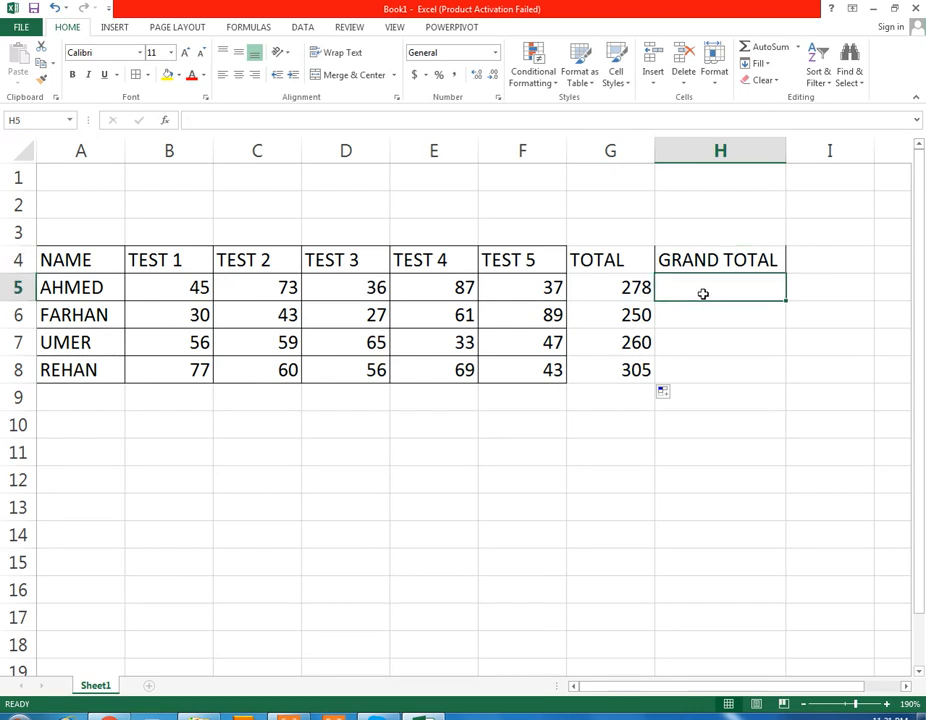
pyautogui.write('500')
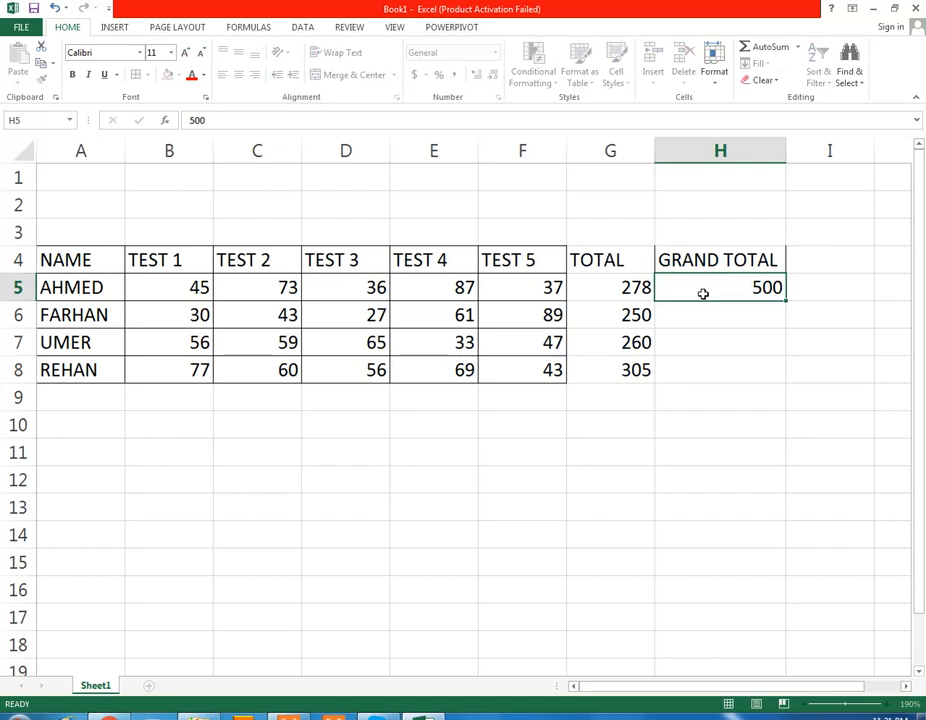
pyautogui.hotkey('ctrl', 'Return')
pyautogui.hotkey('shift', 'Down')
pyautogui.hotkey('shift', 'Down')
pyautogui.hotkey('shift', 'Down')
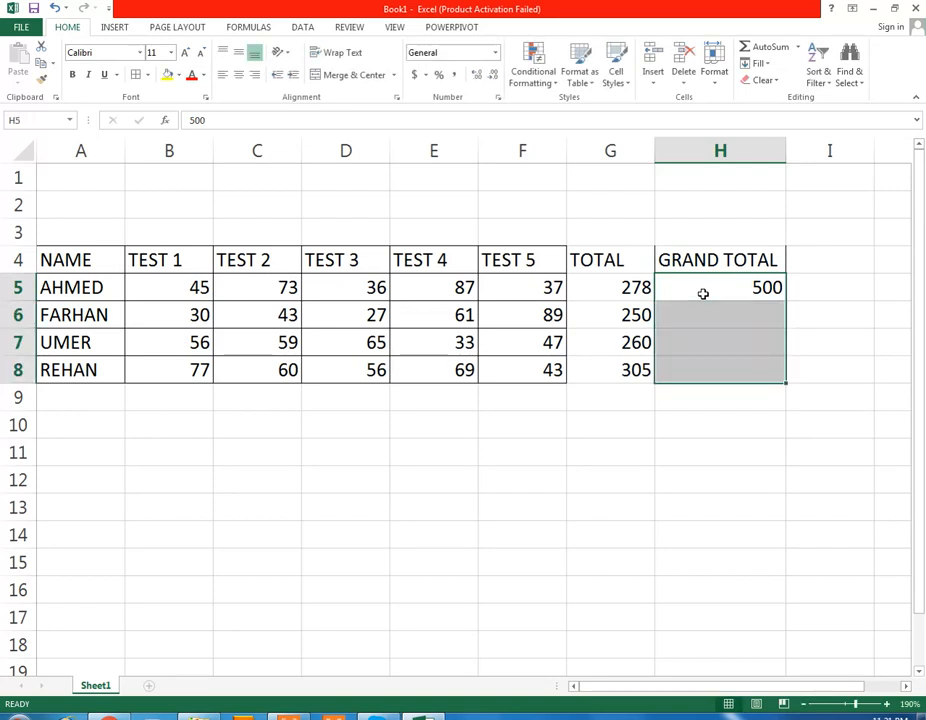
pyautogui.hotkey('ctrl', 'd')
# Step: Add the heading PER in I4, next to GRAND TOTAL
pyautogui.click(818, 256)
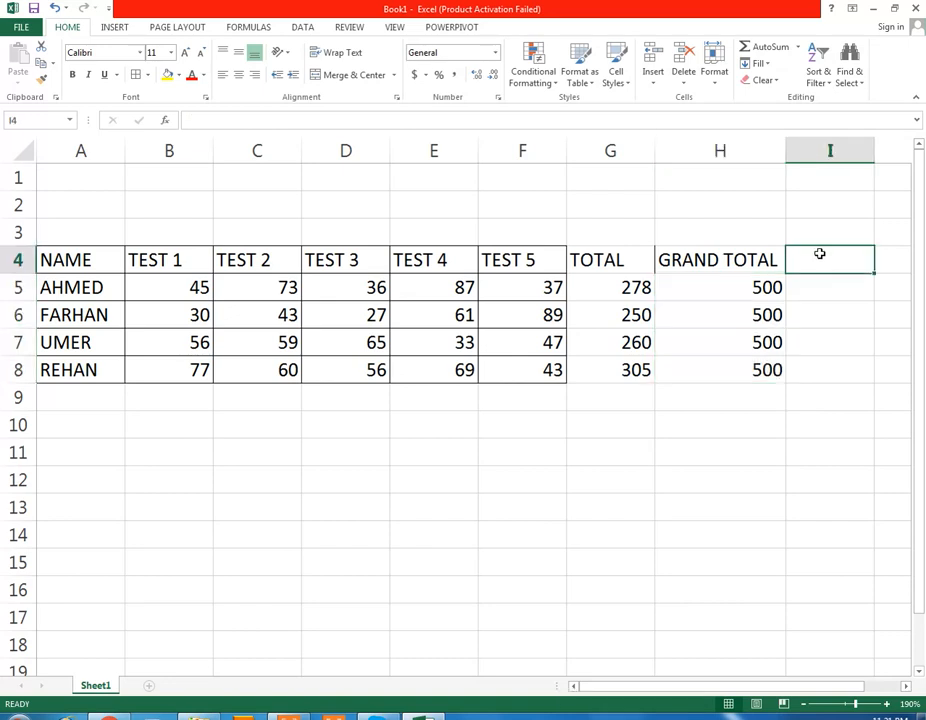
pyautogui.write('PER')
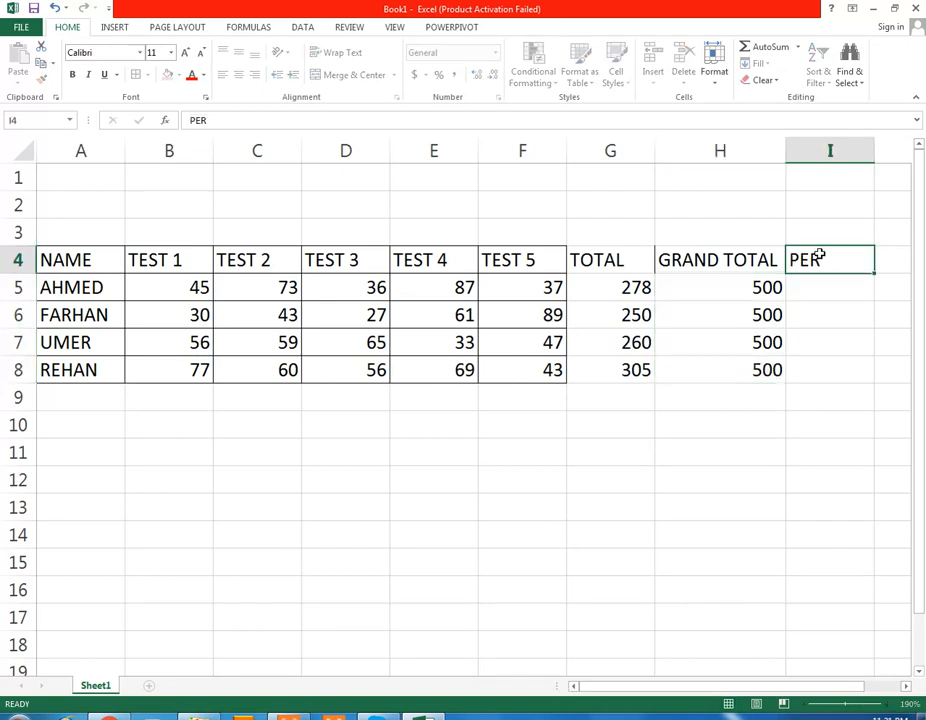
pyautogui.press('Return')
# Step: Enter the percentage formula =G5*100/H5 in I5 and fill it down to I8
pyautogui.write('=')
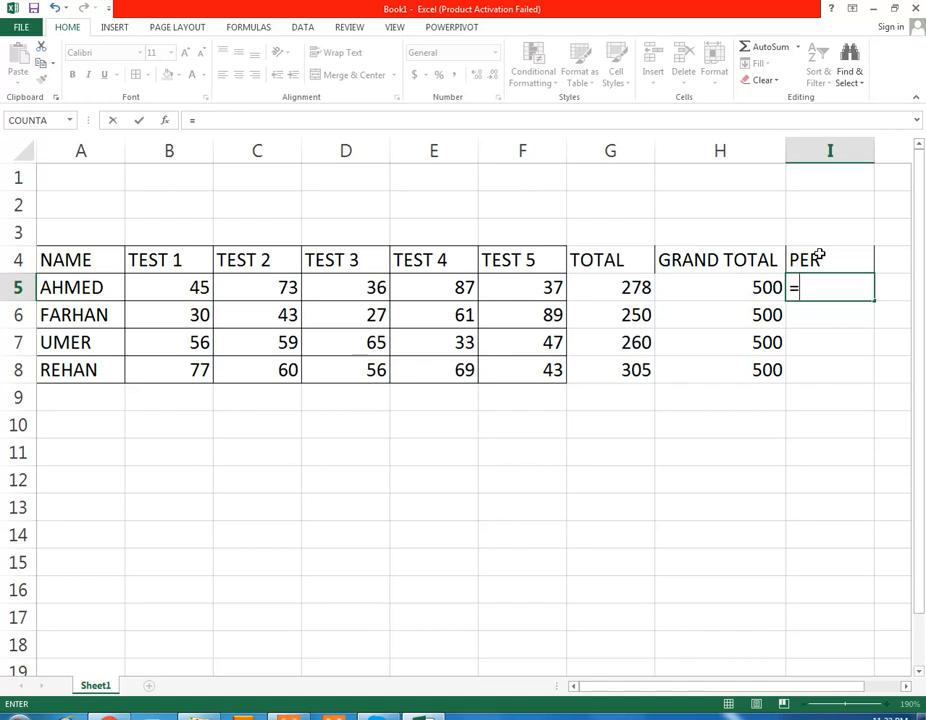
pyautogui.press('Escape')
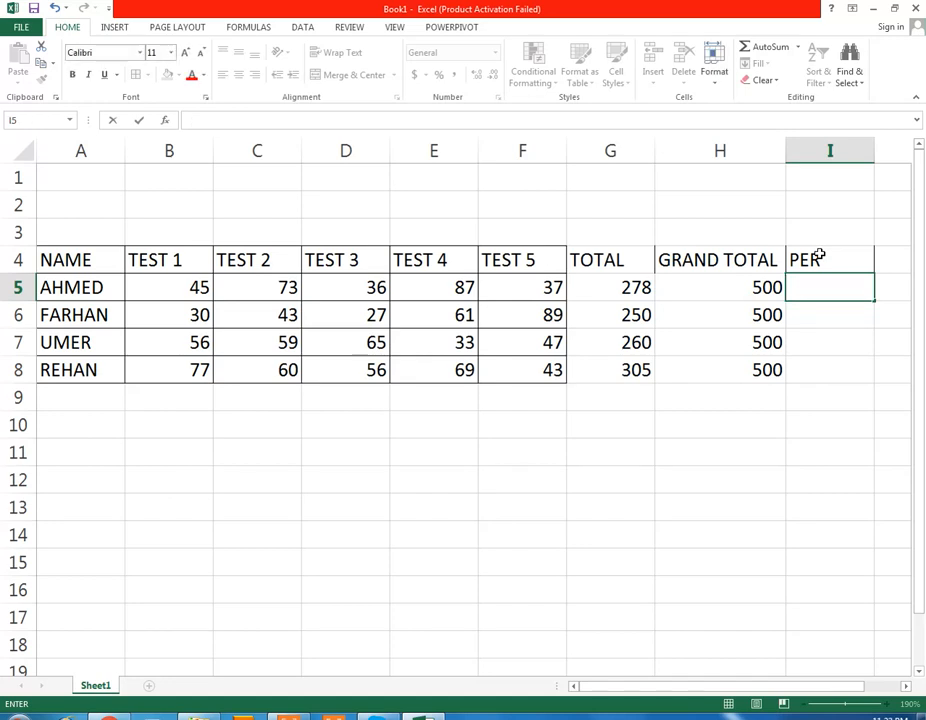
pyautogui.press('Right')
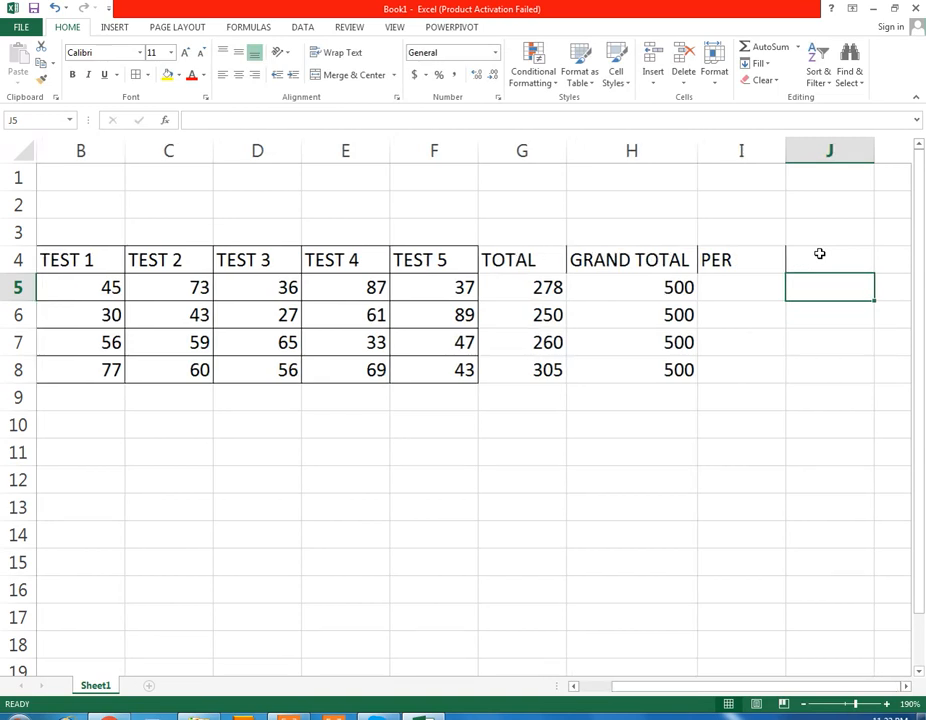
pyautogui.press('Left')
pyautogui.write('=')
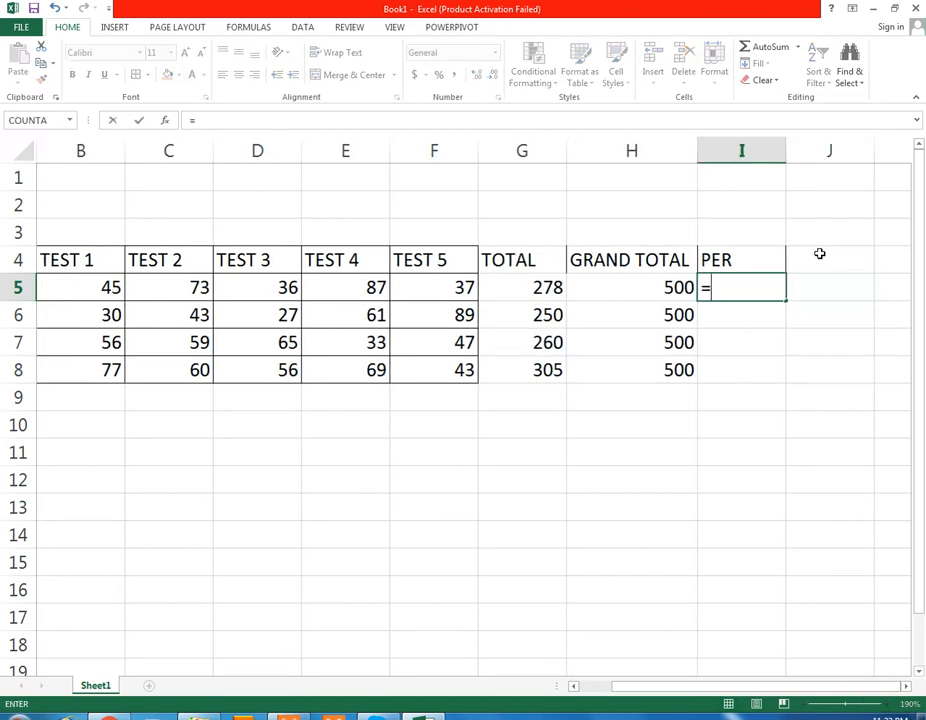
pyautogui.press('Left')
pyautogui.press('Left')
pyautogui.write('*100')
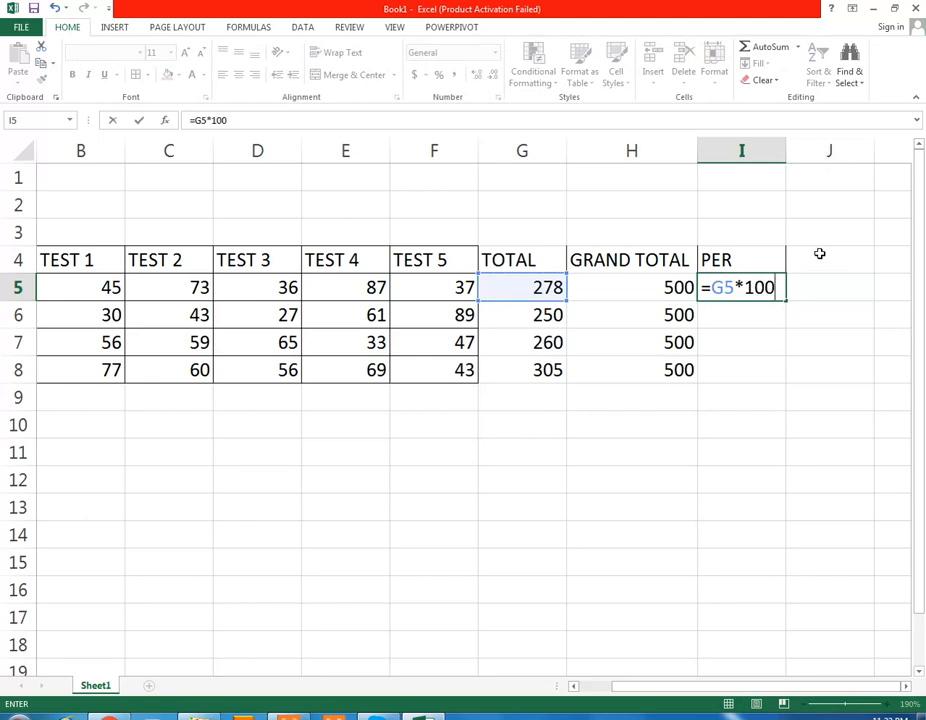
pyautogui.write('/')
pyautogui.press('Left')
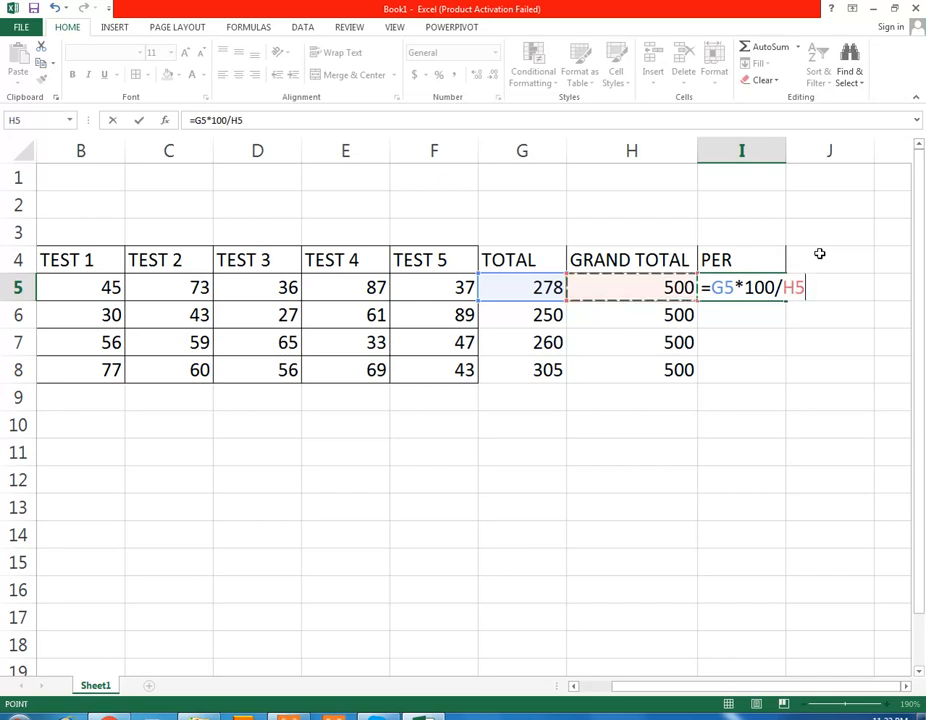
pyautogui.press('Return')
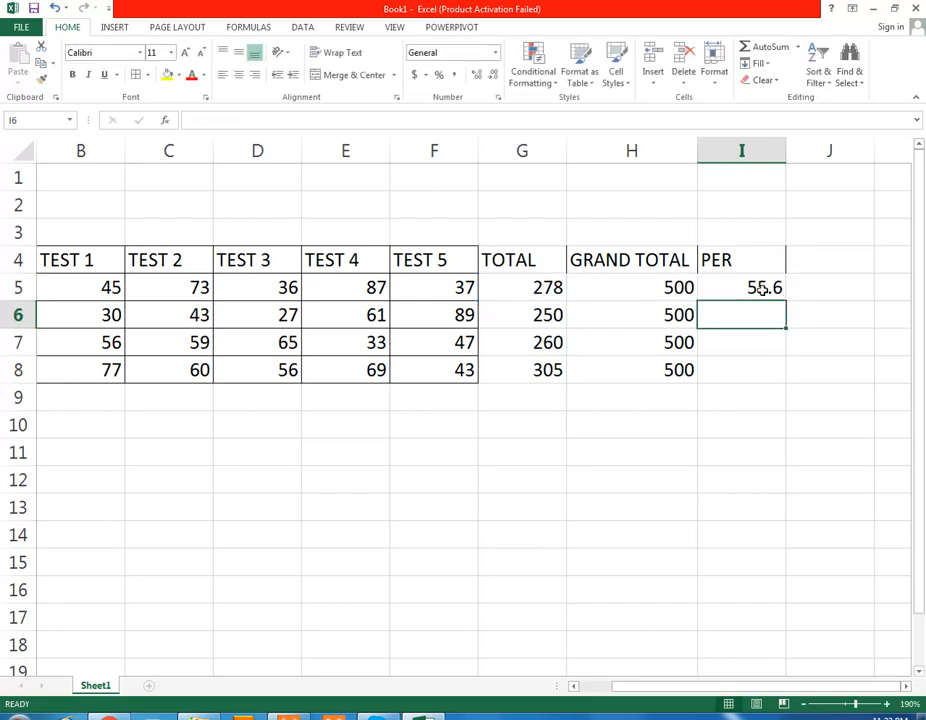
pyautogui.click(760, 284)
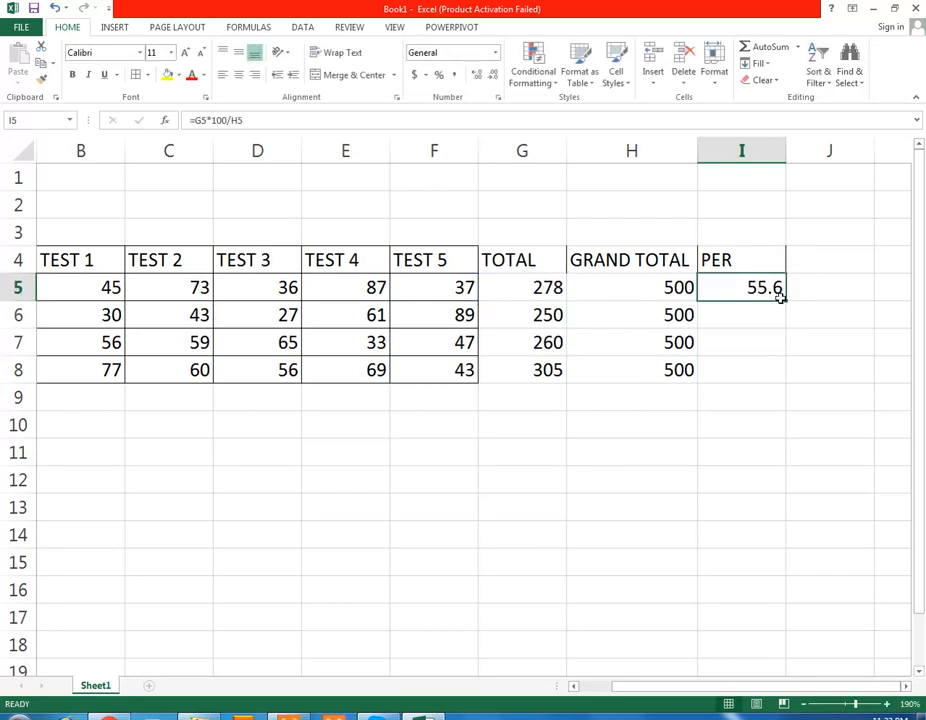
pyautogui.moveTo(787, 299); pyautogui.dragTo(772, 371)
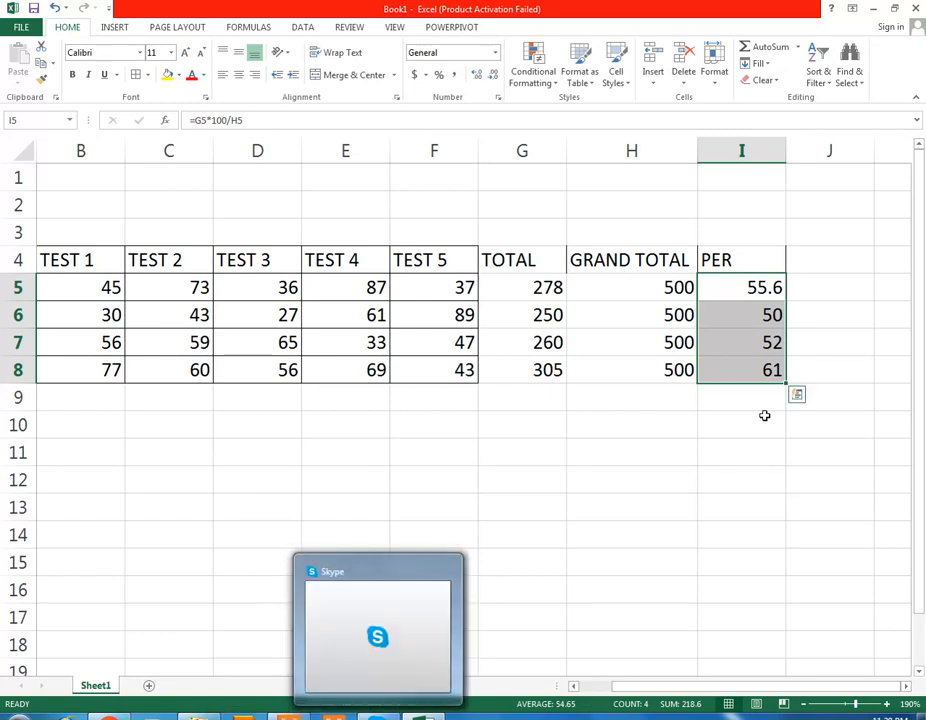
# Step: Add the heading GRADE in J4, next to PER
pyautogui.click(834, 265)
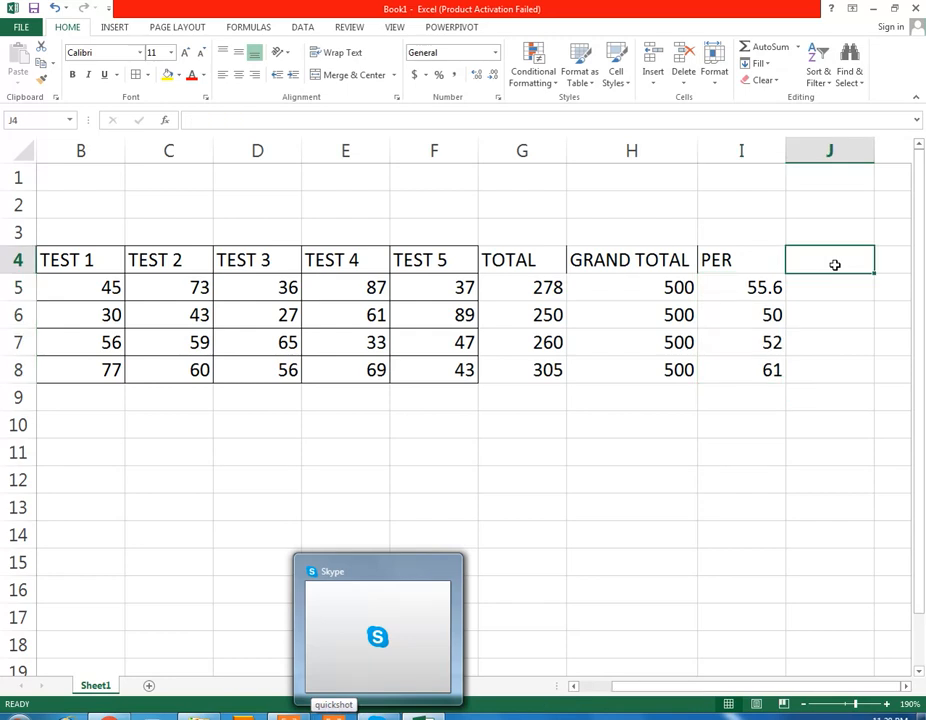
pyautogui.write('GRADE')
pyautogui.hotkey('ctrl', 'Return')
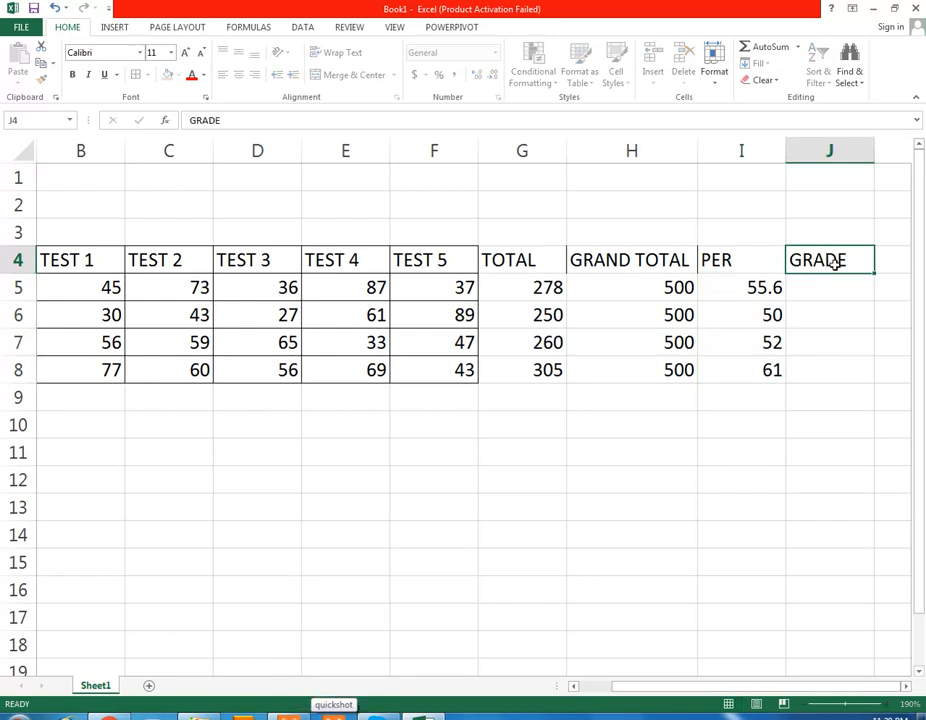
# Step: List the percentage thresholds 40, 50, 60, 70 and 80 in cells H11 to H15 below the marks table
pyautogui.press('Down')
pyautogui.press('Down')
pyautogui.press('Down')
pyautogui.press('Down')
pyautogui.press('Down')
pyautogui.press('Down')
pyautogui.press('Left')
pyautogui.press('Left')
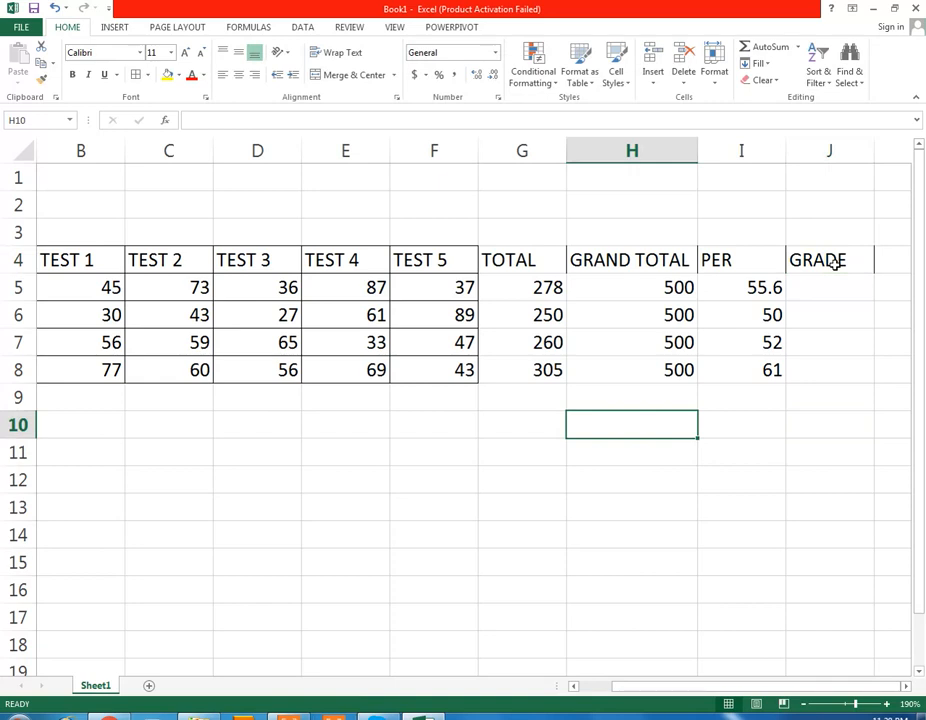
pyautogui.press('Down')
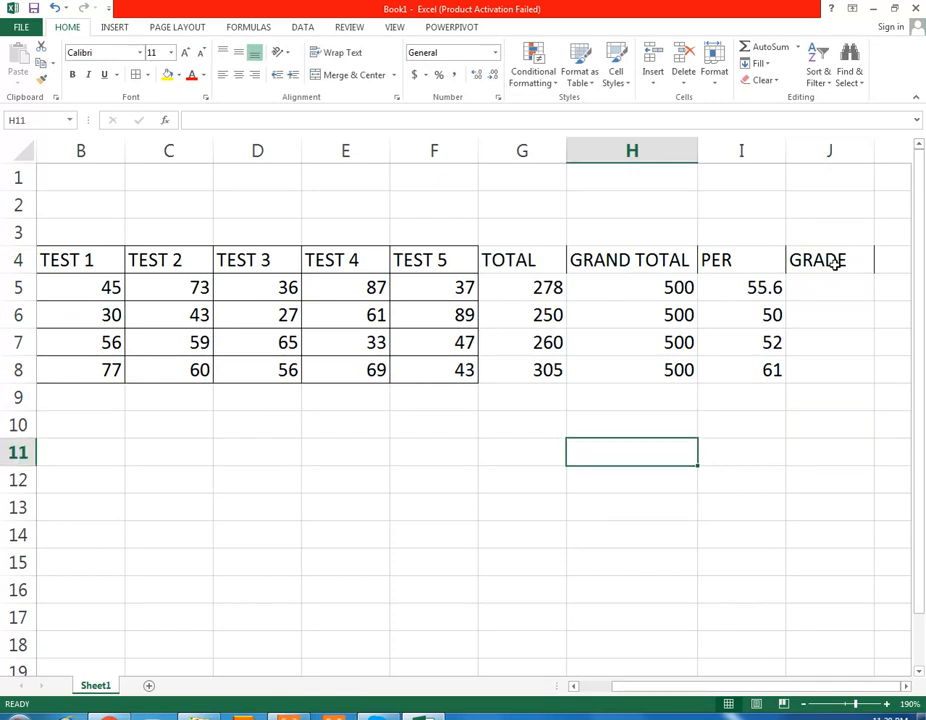
pyautogui.press('Down')
pyautogui.press('Down')
pyautogui.press('Down')
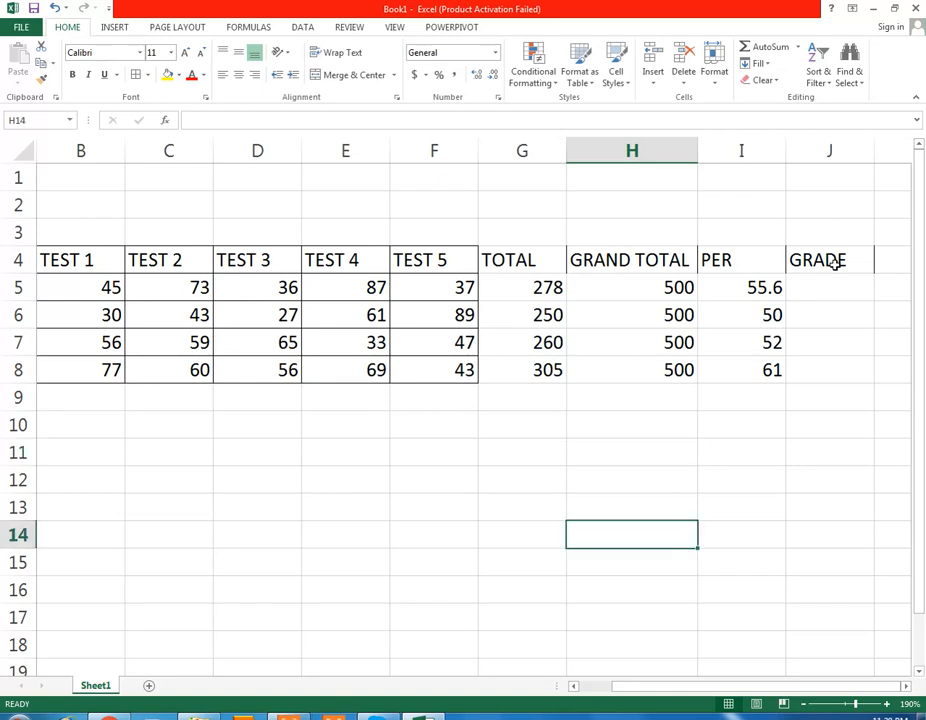
pyautogui.press('Down')
pyautogui.write('80')
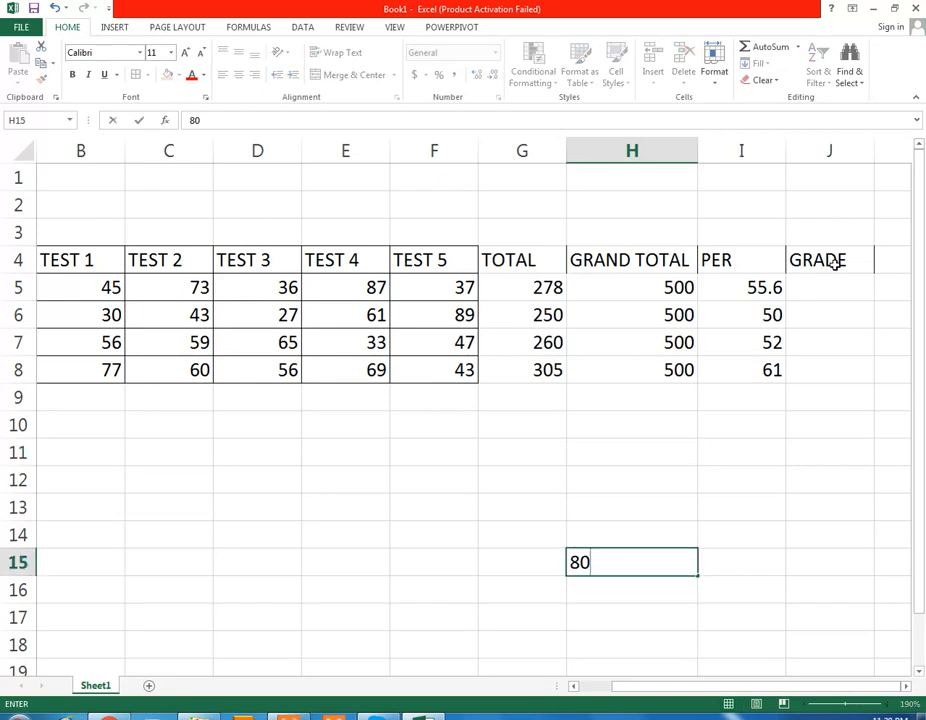
pyautogui.press('Up')
pyautogui.write('70')
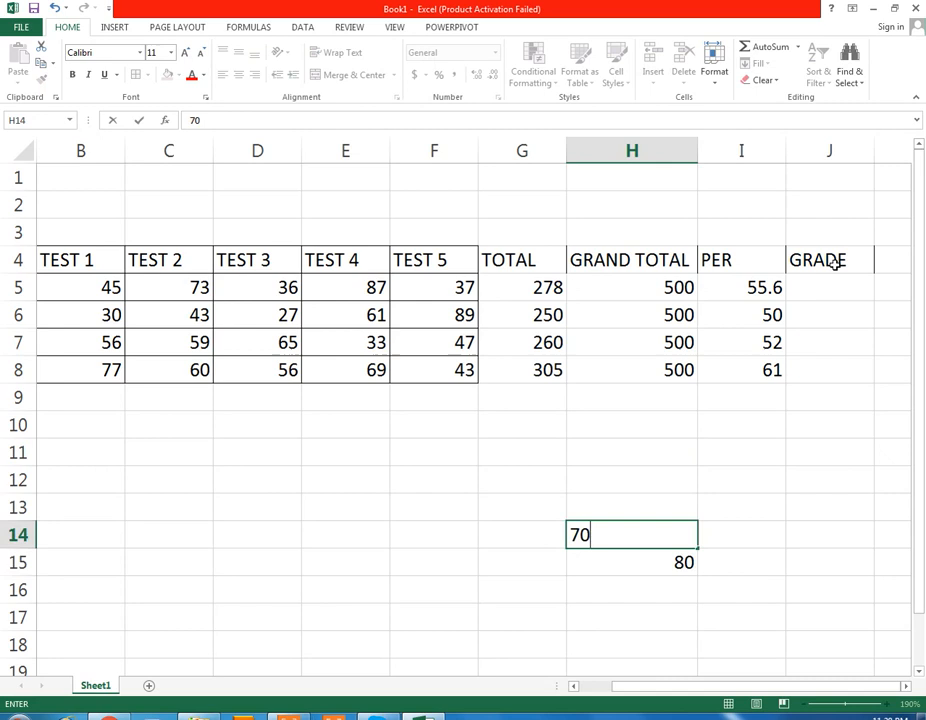
pyautogui.hotkey('ctrl', 'Return')
pyautogui.press('Up')
pyautogui.write('60')
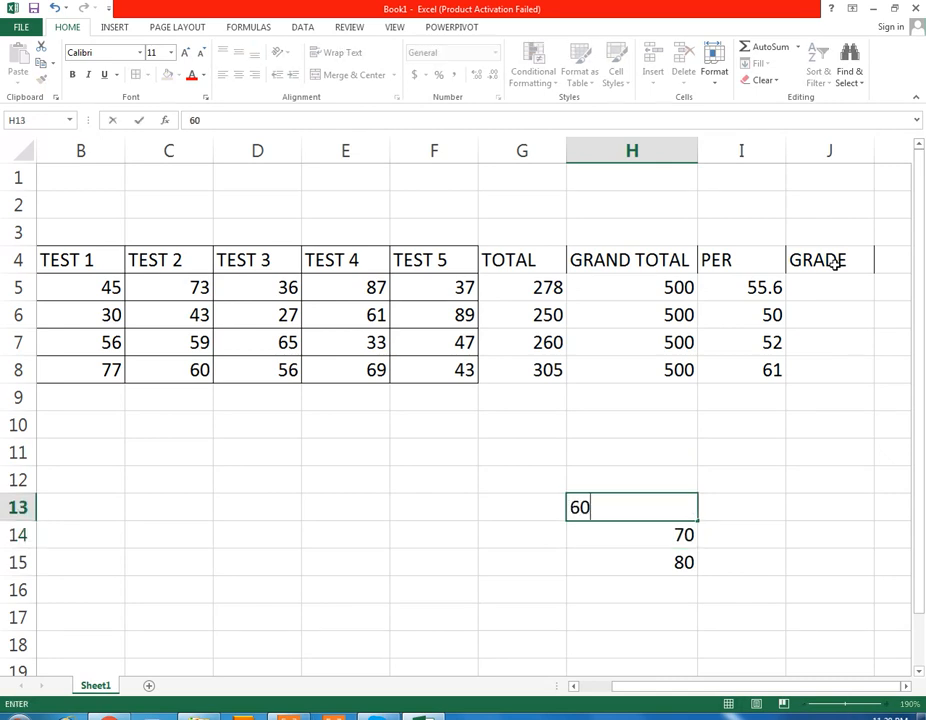
pyautogui.press('Up')
pyautogui.write('50')
pyautogui.hotkey('ctrl', 'Return')
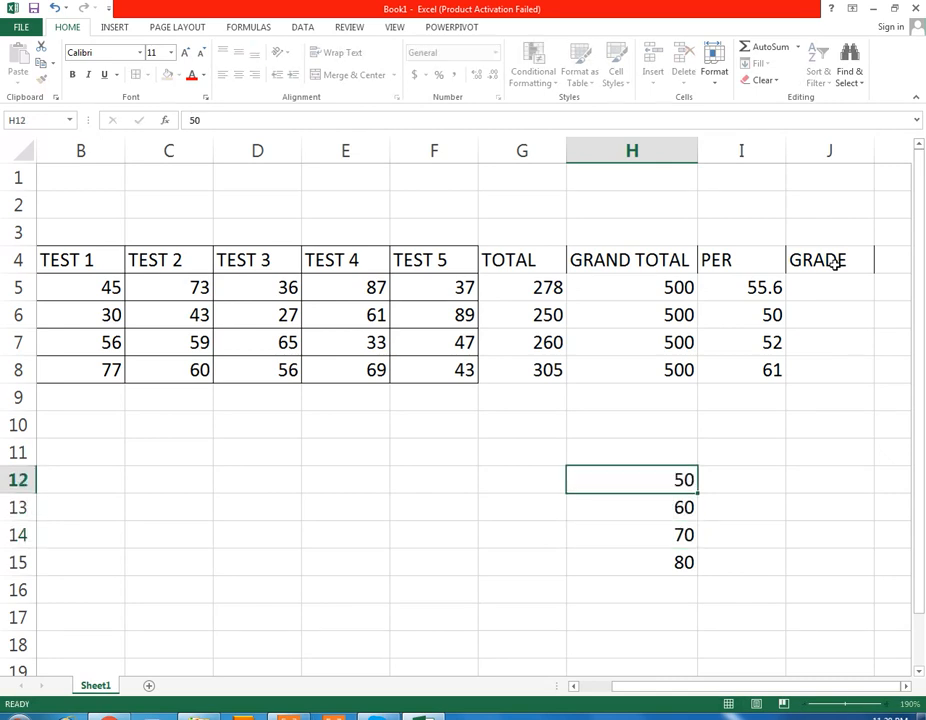
pyautogui.press('Up')
pyautogui.write('40')
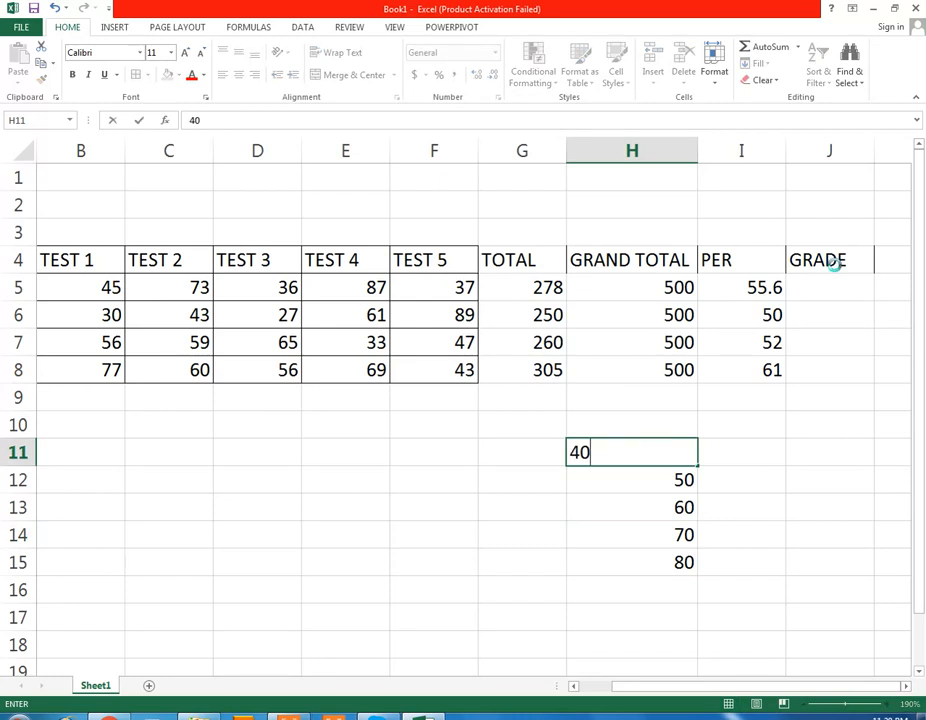
# Step: Enter the grade A+ in I15, beside the threshold 80
pyautogui.press('Right')
pyautogui.press('Down')
pyautogui.press('Down')
pyautogui.press('Down')
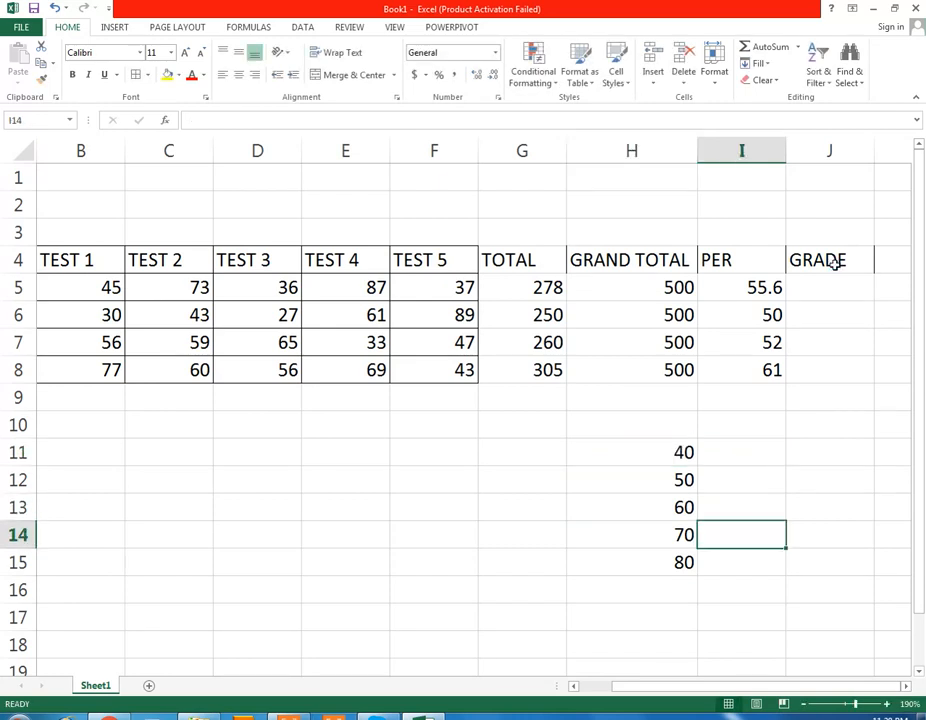
pyautogui.press('Down')
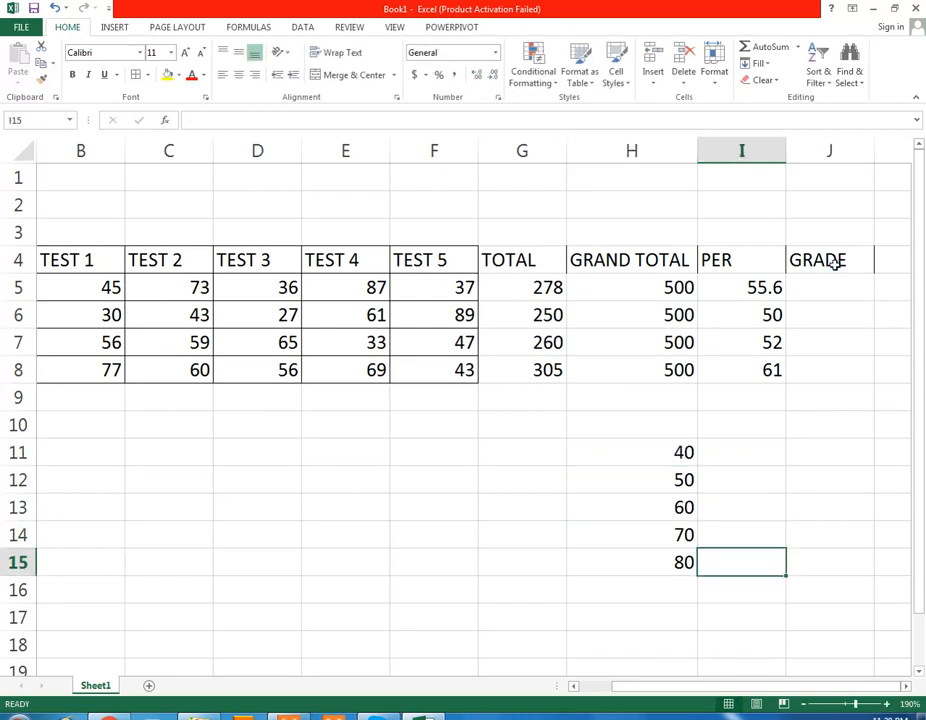
pyautogui.write('A')
pyautogui.press('Up')
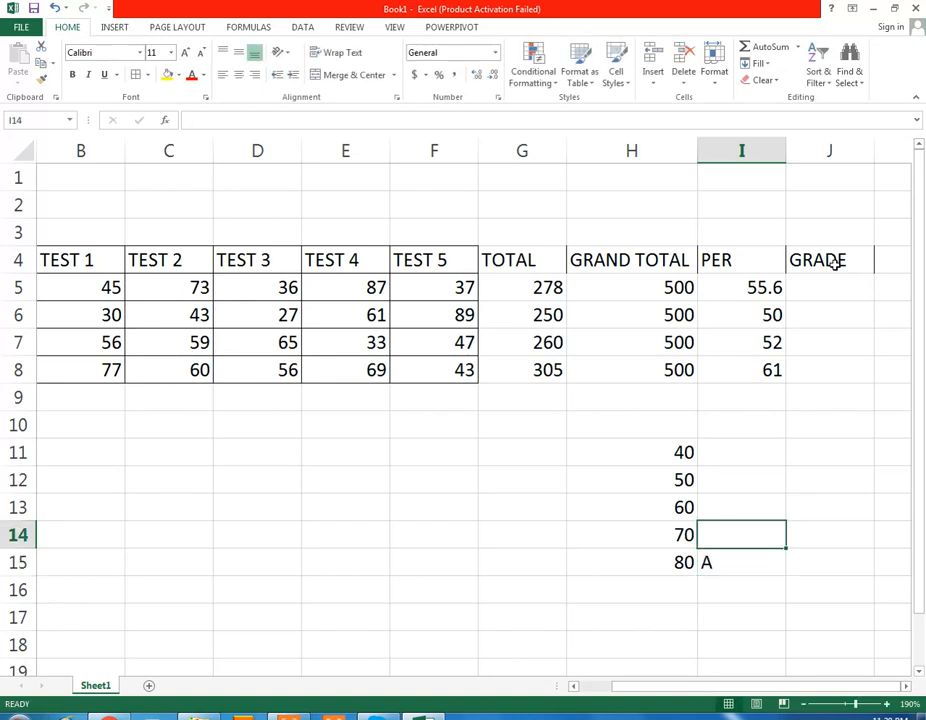
pyautogui.press('Down')
pyautogui.write('A+')
pyautogui.hotkey('ctrl', 'Return')
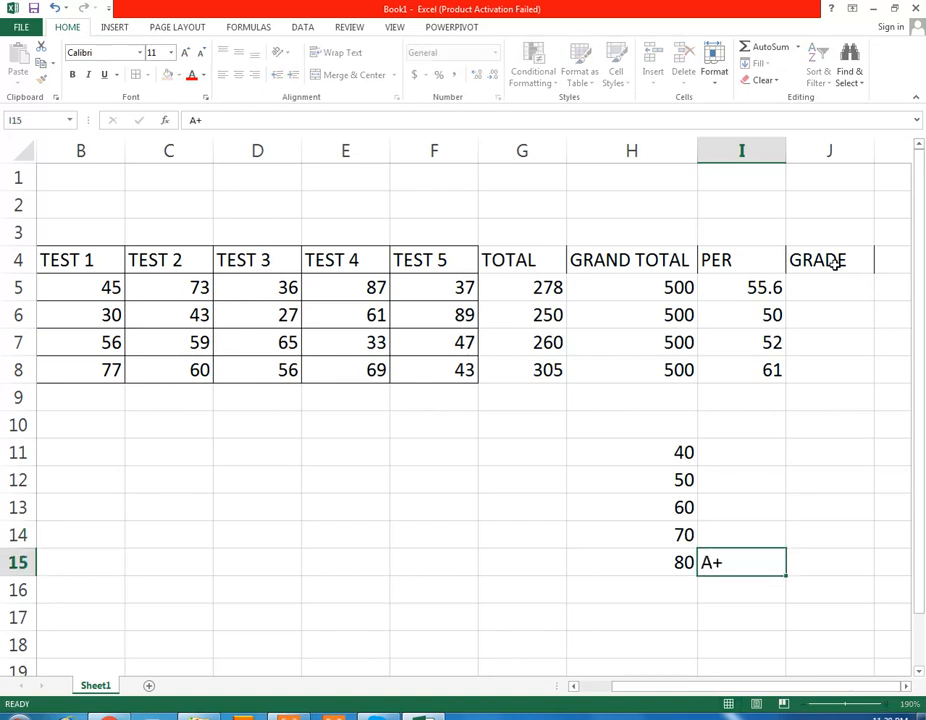
# Step: Enter the grades A, B, C and D in I14, I13, I12 and I11, beside thresholds 70, 60, 50 and 40
pyautogui.press('Up')
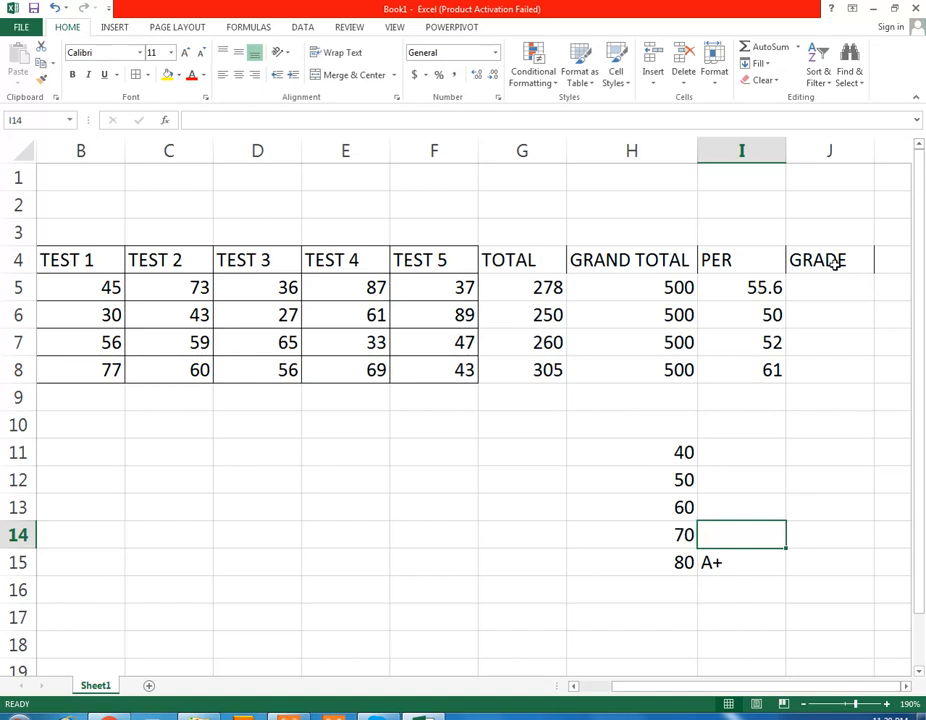
pyautogui.write('A+')
pyautogui.press('Up')
pyautogui.write('A')
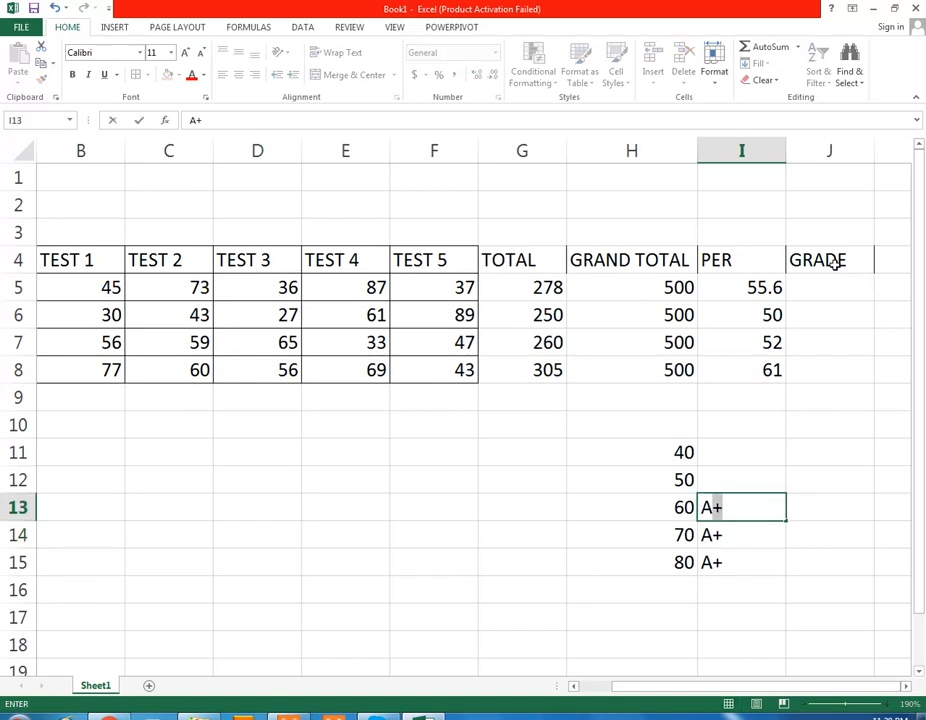
pyautogui.press('Up')
pyautogui.write('A')
pyautogui.press('BackSpace')
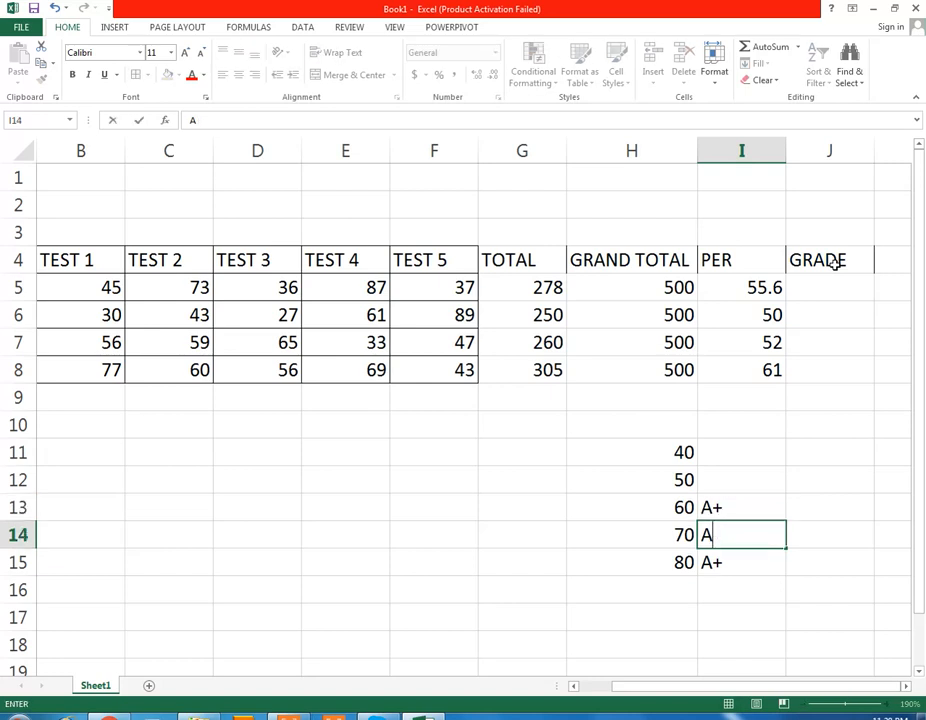
pyautogui.press('Up')
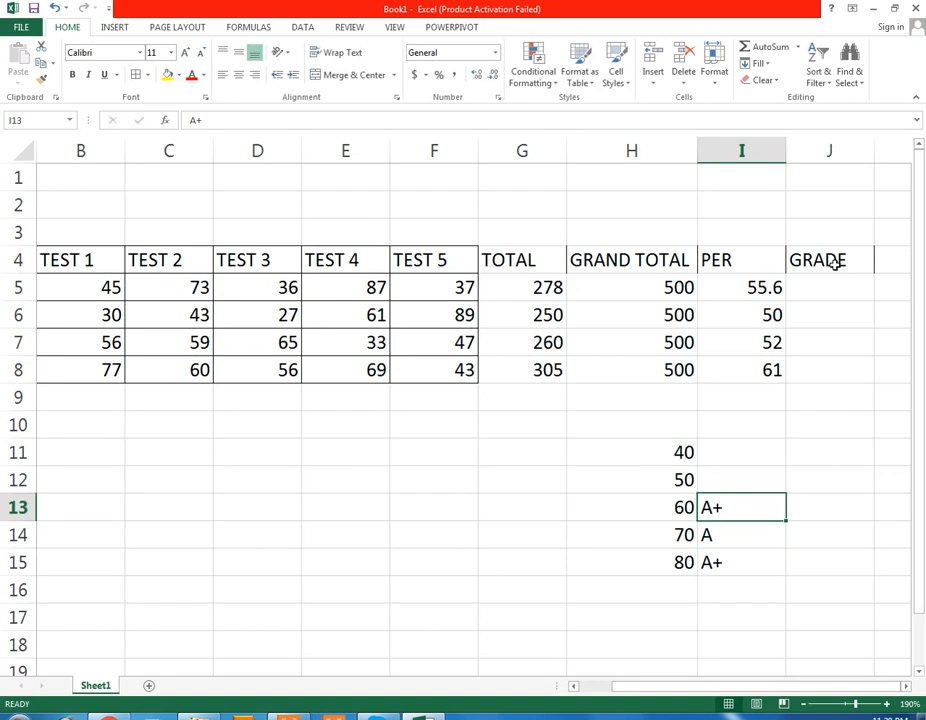
pyautogui.write('B')
pyautogui.press('Up')
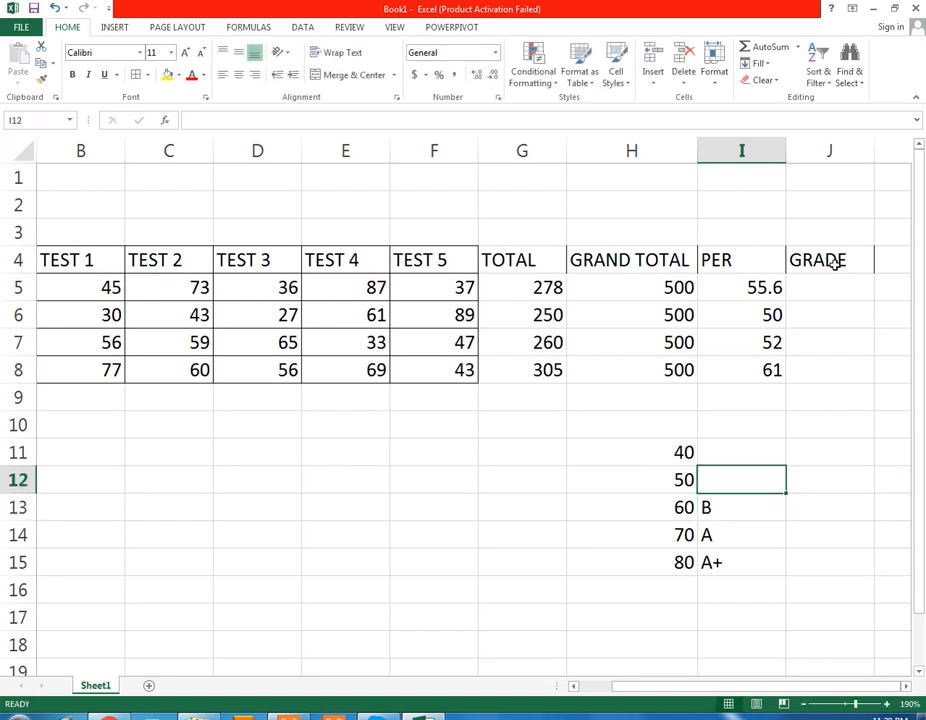
pyautogui.write('C')
pyautogui.press('Up')
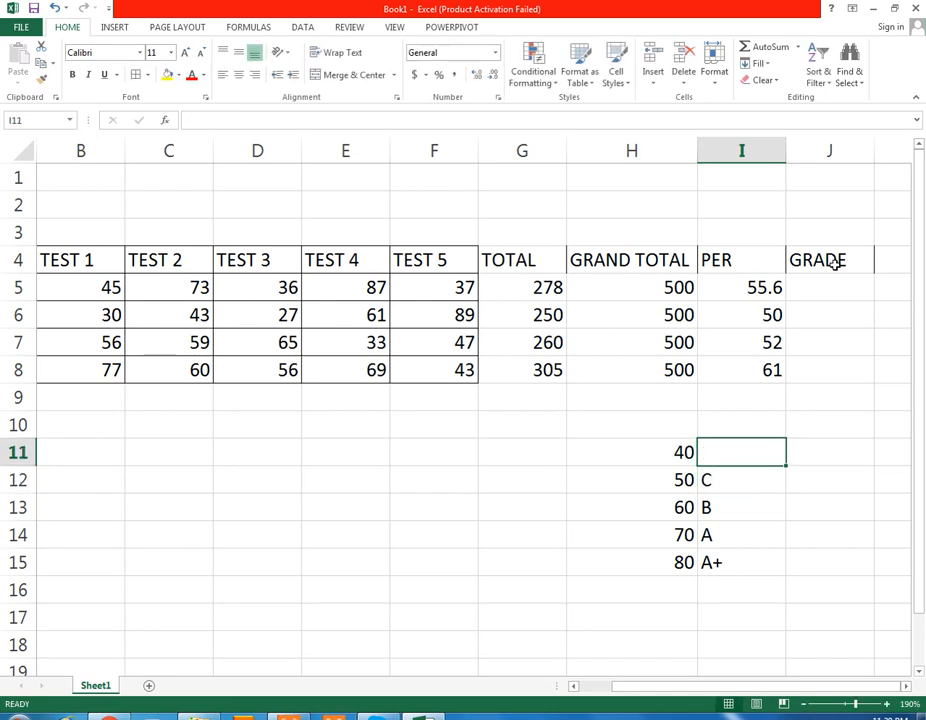
pyautogui.write('D')
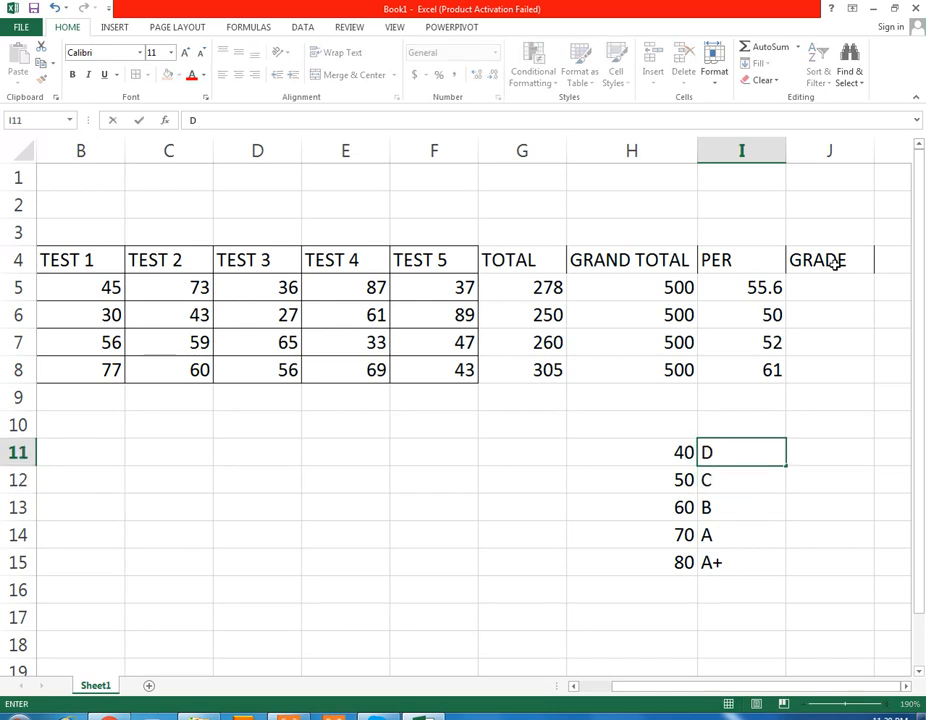
pyautogui.press('Up')
# Step: Add the lowest grade band above the thresholds, with 0 in H10 and FAIL in I10
pyautogui.press('Left')
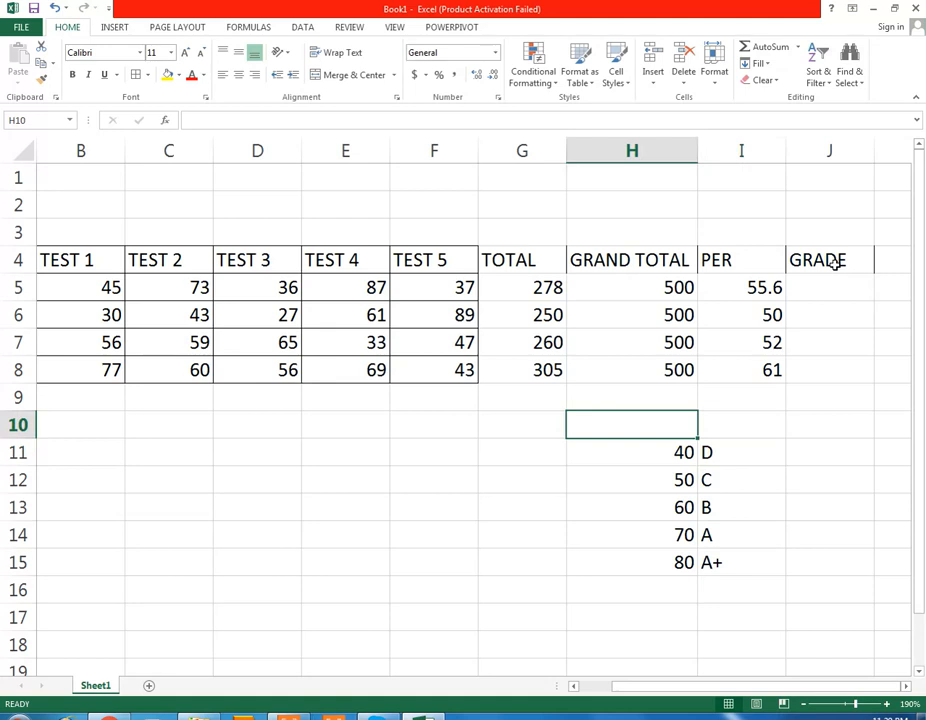
pyautogui.write('0')
pyautogui.press('Right')
pyautogui.write('FAIL')
pyautogui.press('Right')
# Step: Enter the grade formula =VLOOKUP(I5,$H$10:$I$15,2) in J5 and fill it down to J8
pyautogui.press('Up')
pyautogui.press('Up')
pyautogui.press('Up')
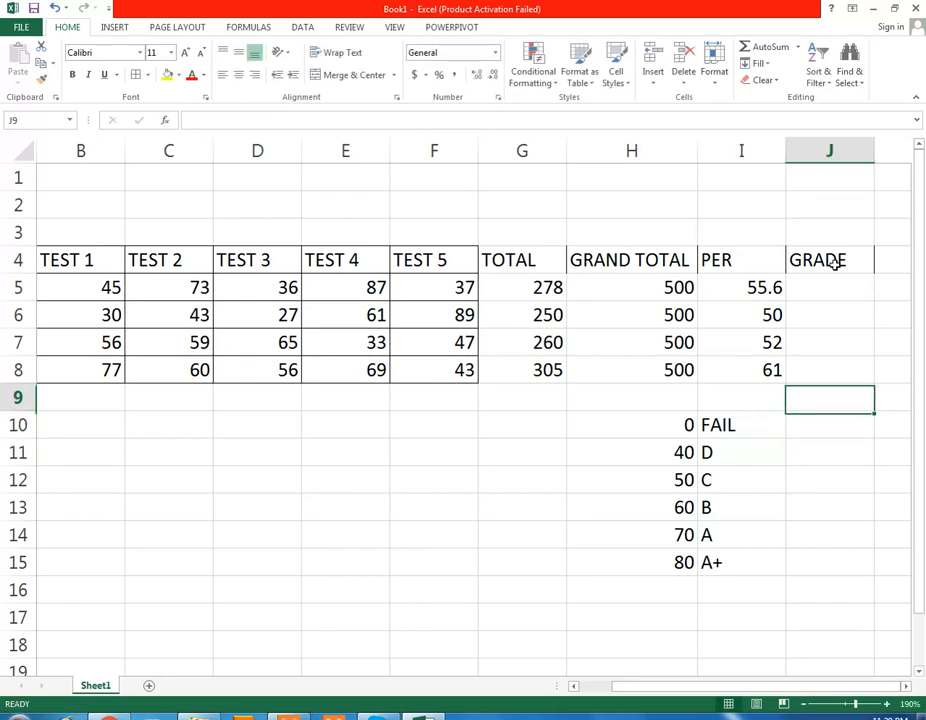
pyautogui.press('Up')
pyautogui.press('Up')
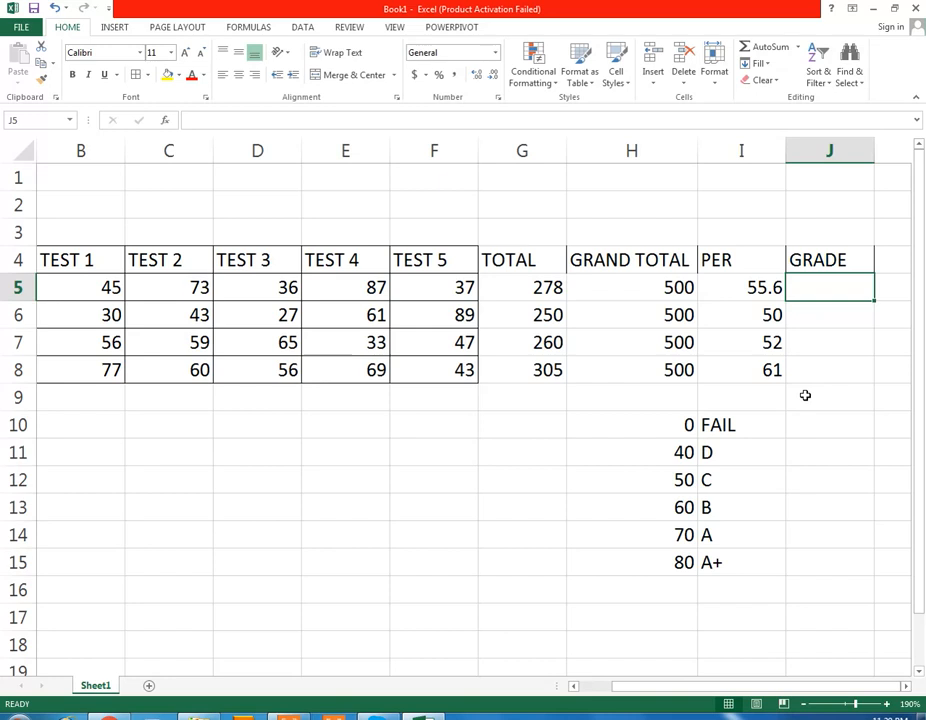
pyautogui.write('=VL')
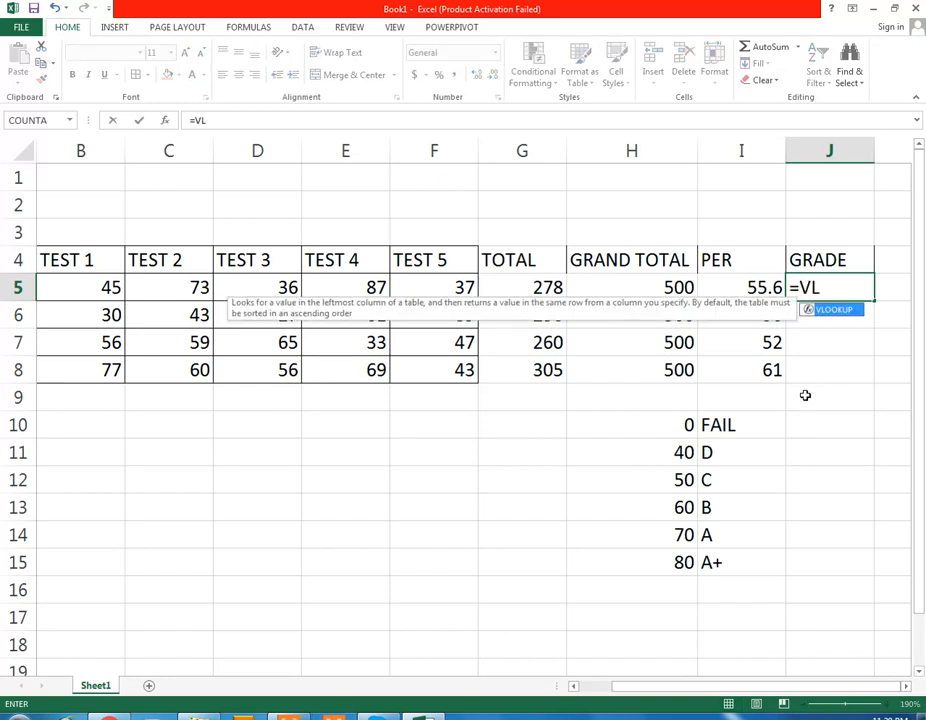
pyautogui.press('Tab')
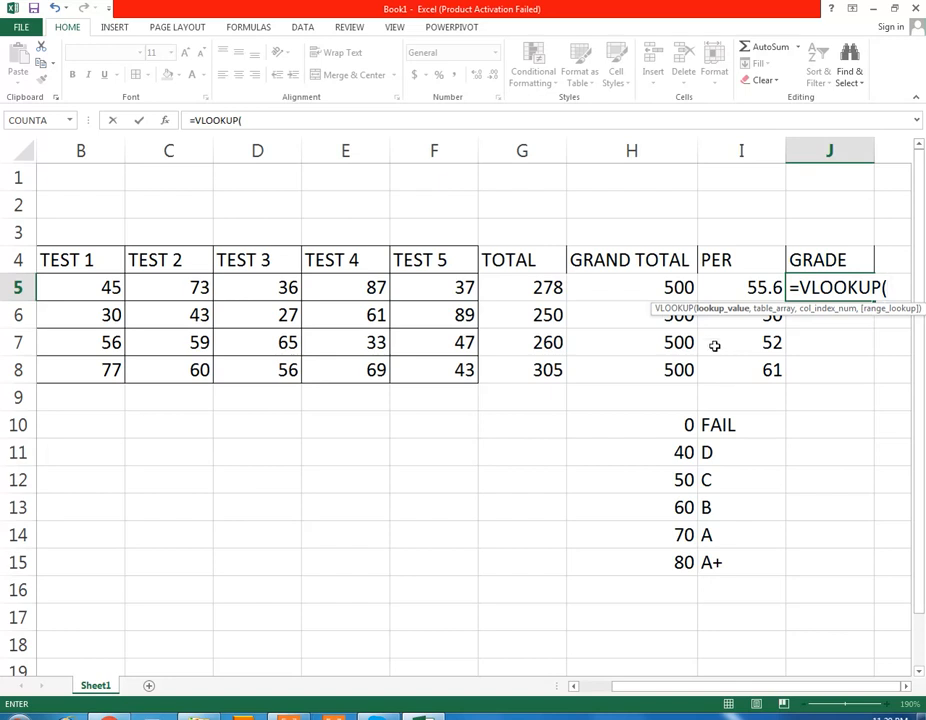
pyautogui.click(730, 284)
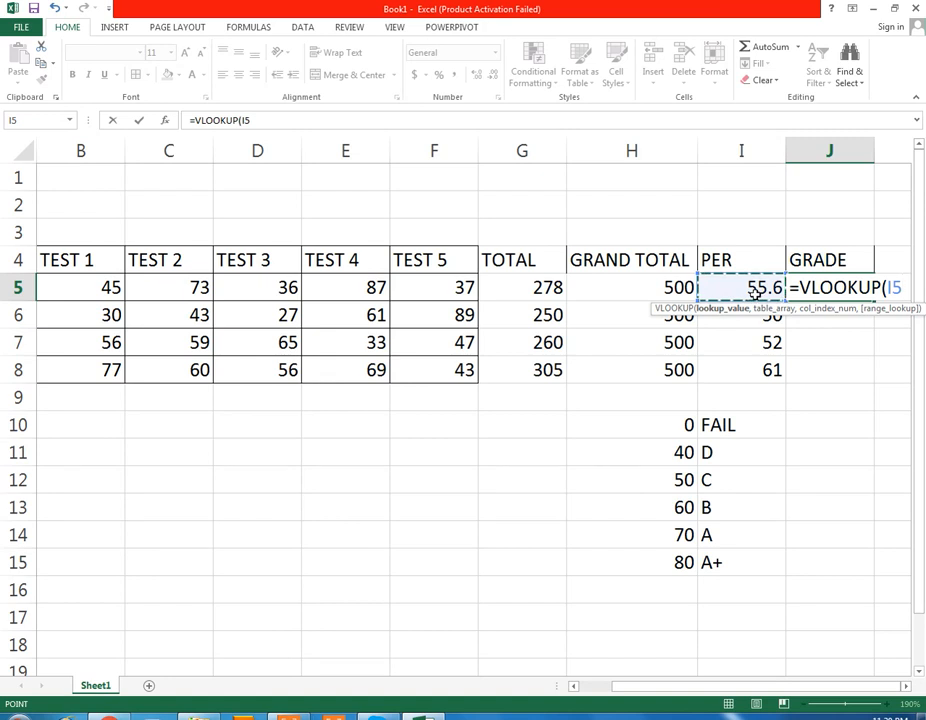
pyautogui.write(',')
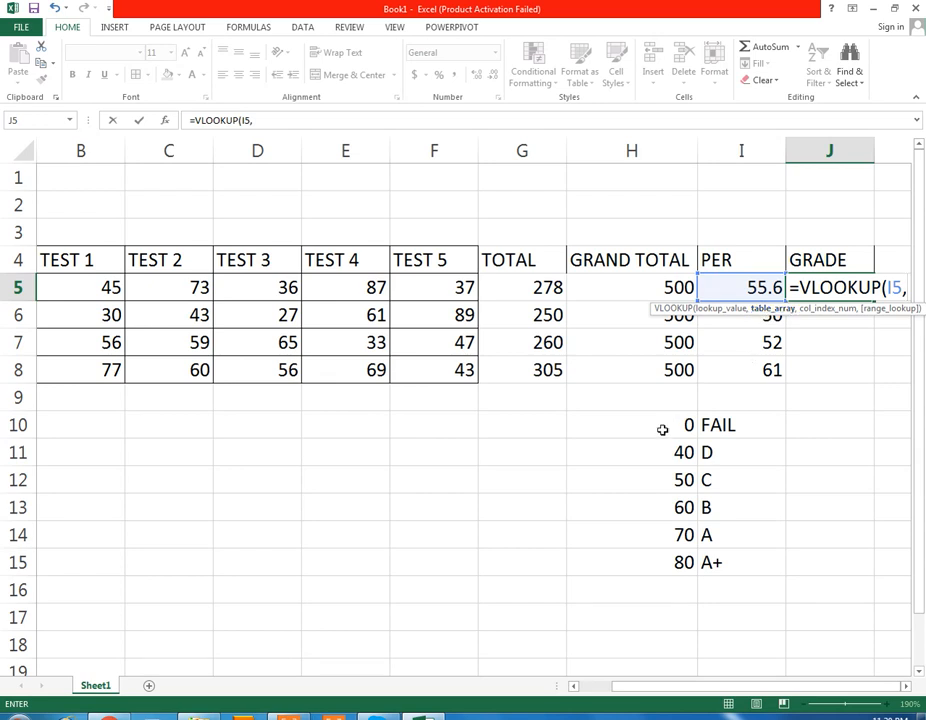
pyautogui.moveTo(660, 428); pyautogui.dragTo(709, 562)
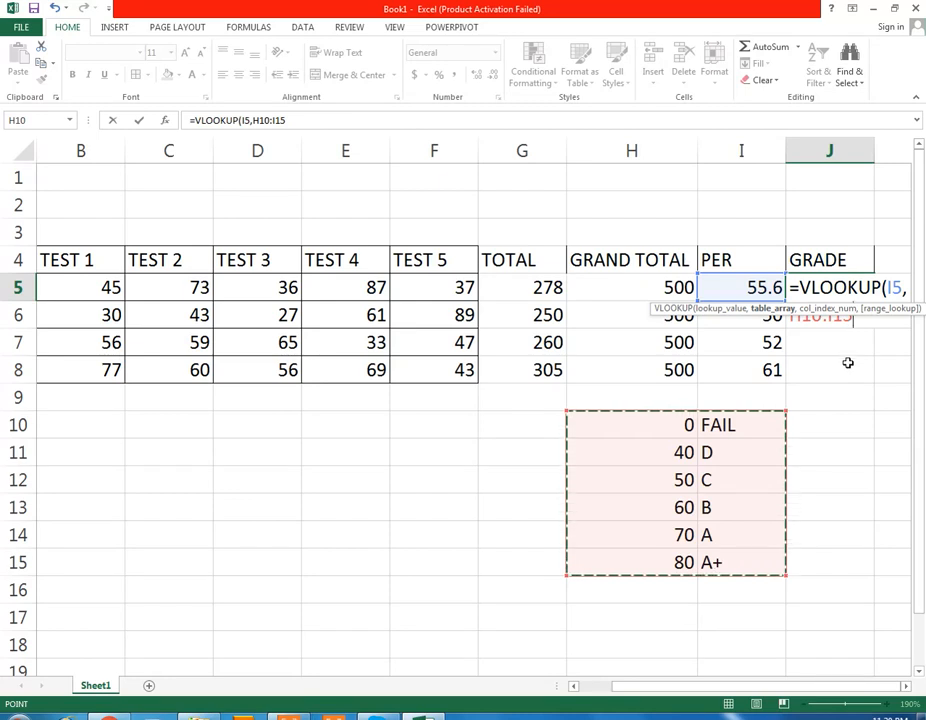
pyautogui.press('F4')
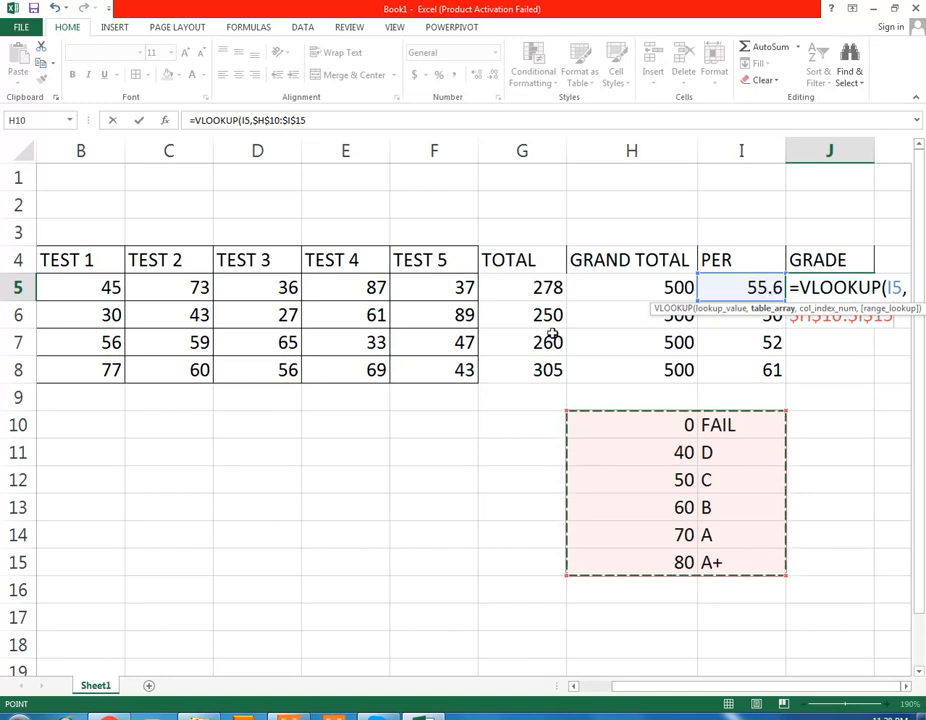
pyautogui.write(',')
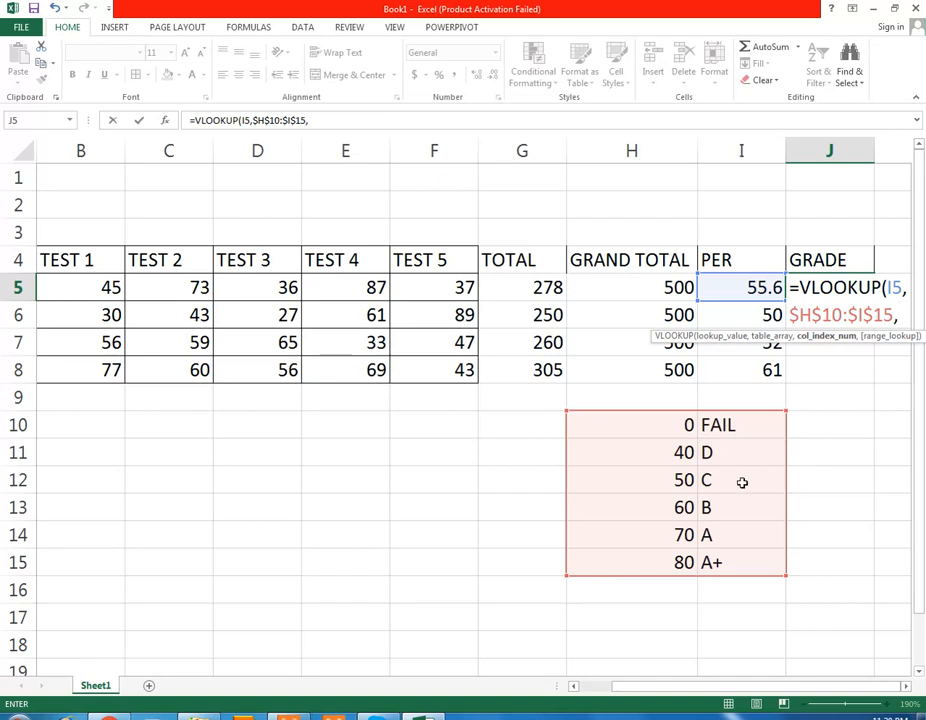
pyautogui.write('2')
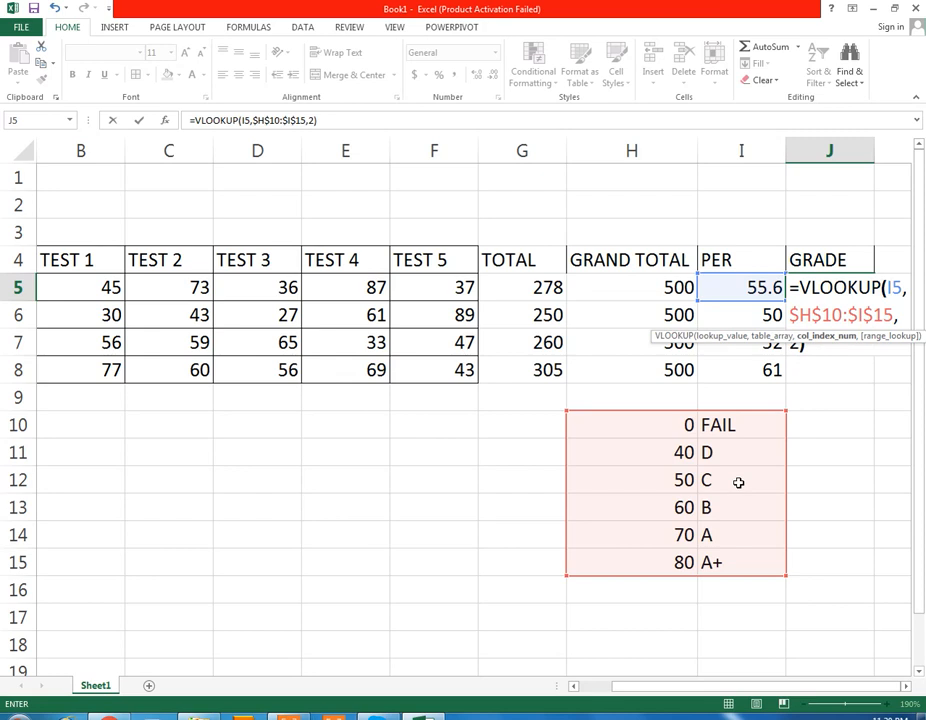
pyautogui.write(')')
pyautogui.press('Return')
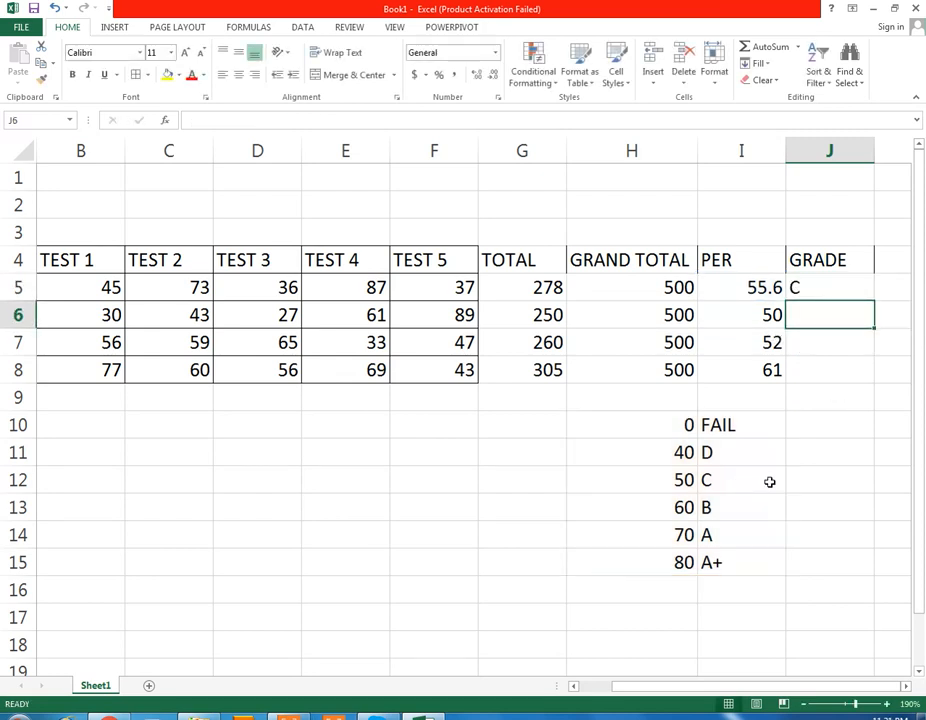
pyautogui.click(840, 288)
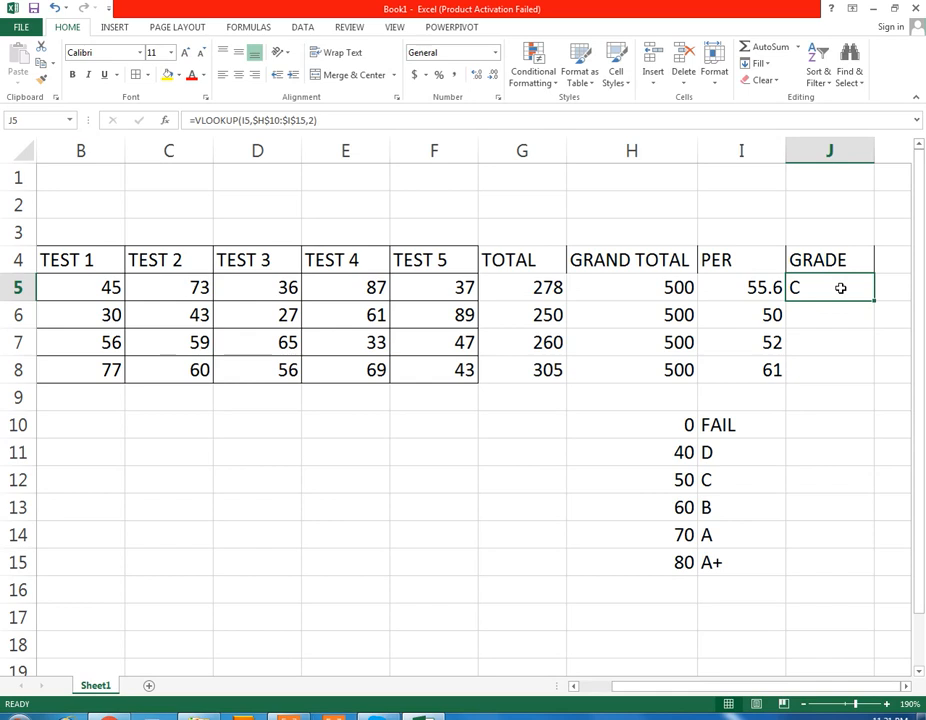
pyautogui.moveTo(872, 302); pyautogui.dragTo(862, 378)
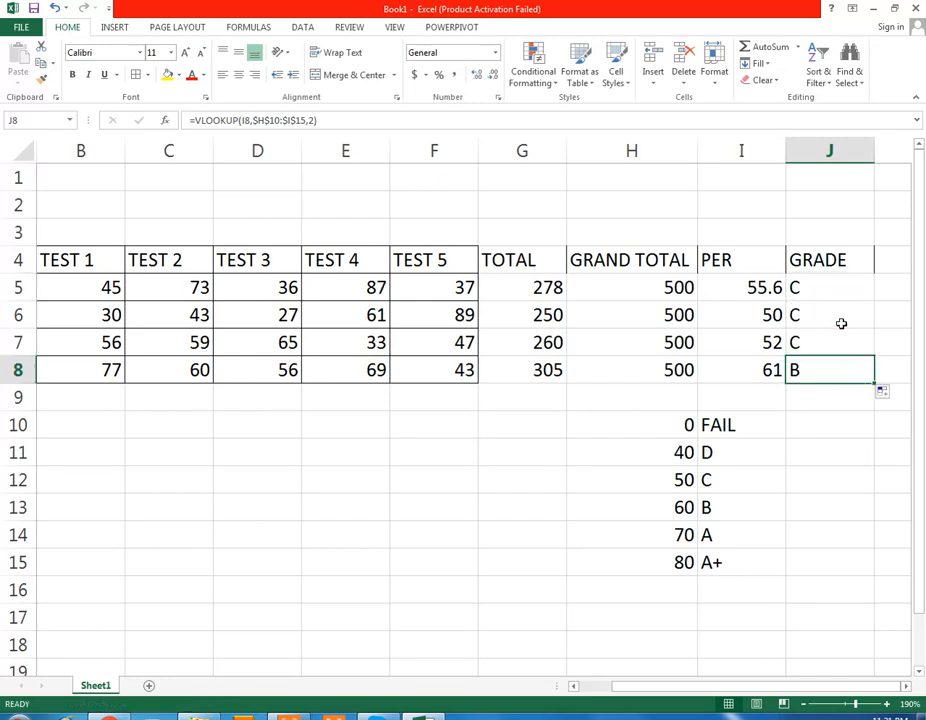
# Step: Change the first student's TEST 5 mark in F5 to 90
pyautogui.click(378, 285)
pyautogui.click(434, 287)
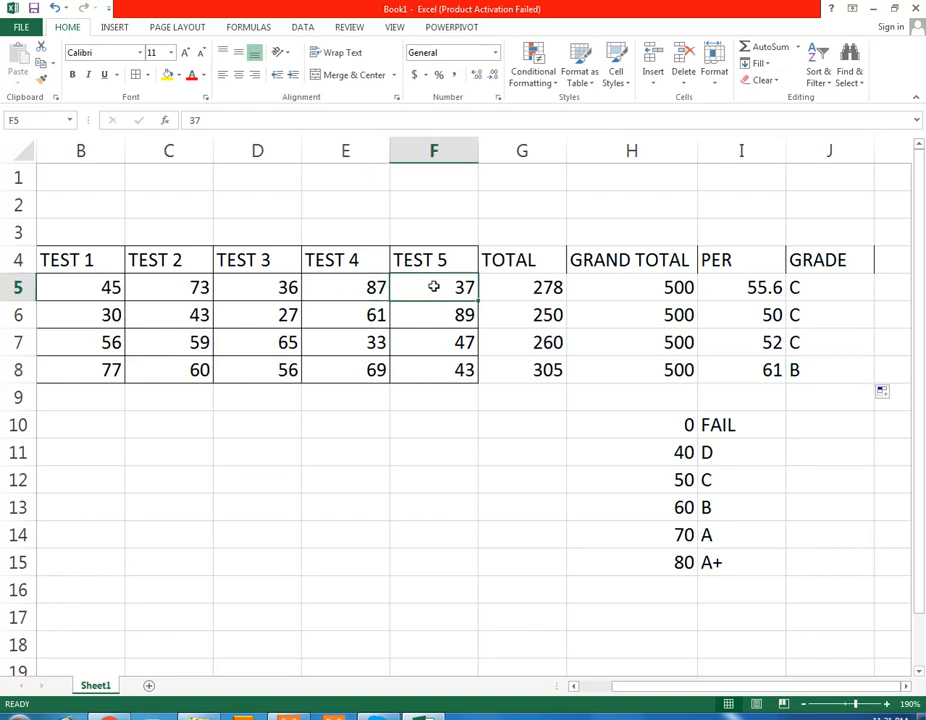
pyautogui.write('90')
pyautogui.press('Return')
pyautogui.press('Left')
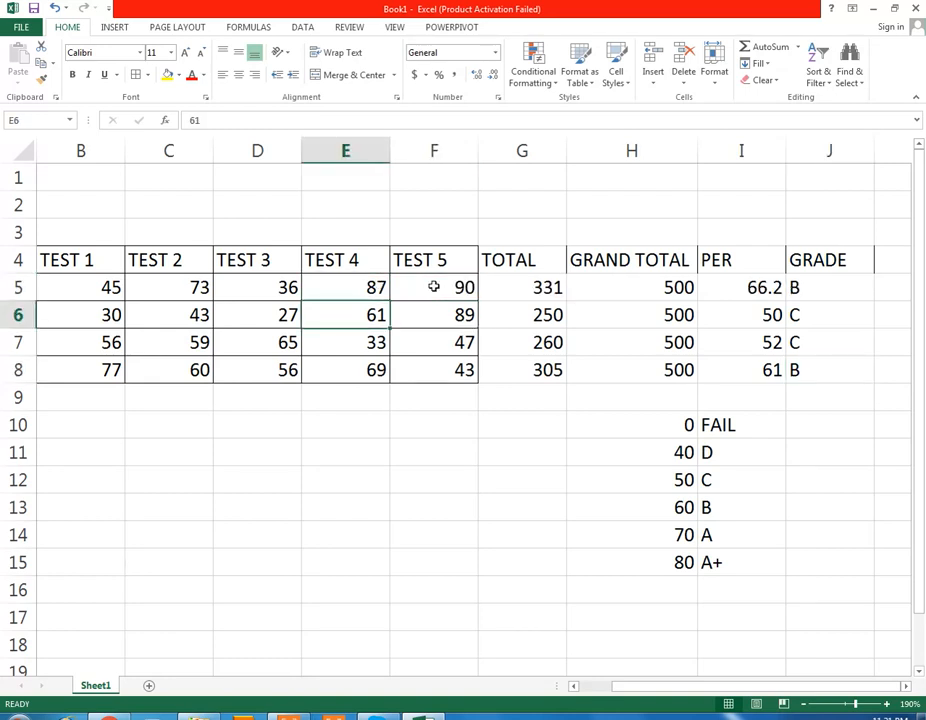
# Step: Set the first student's TEST 3 mark in D5 to 89 and TEST 1 mark in B5 to 90
pyautogui.press('Up')
pyautogui.press('Left')
pyautogui.press('F2')
pyautogui.write('89')
pyautogui.press('Left')
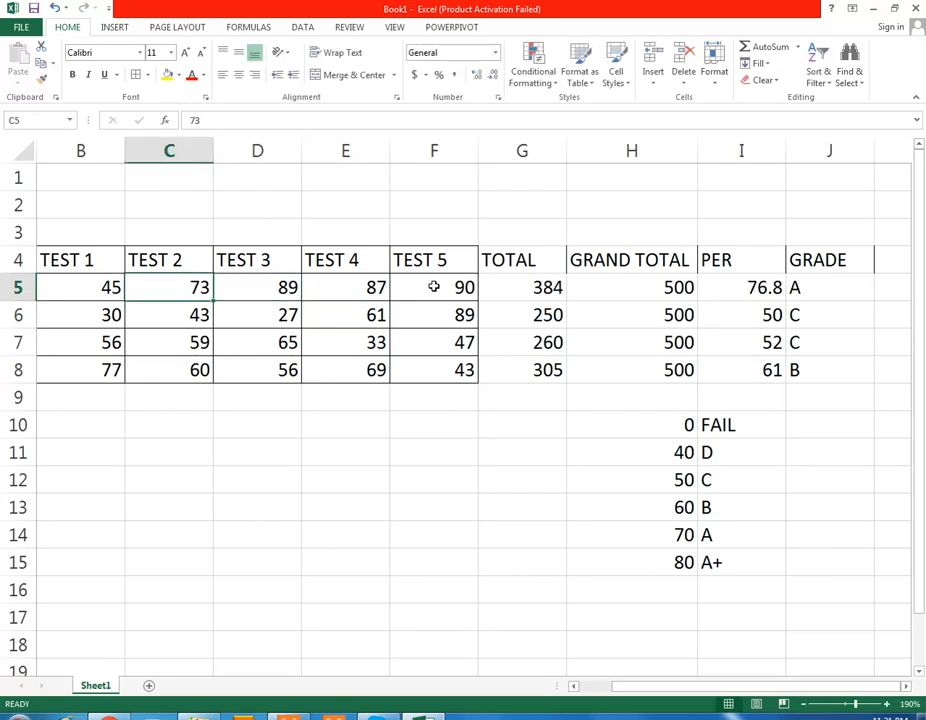
pyautogui.press('Left')
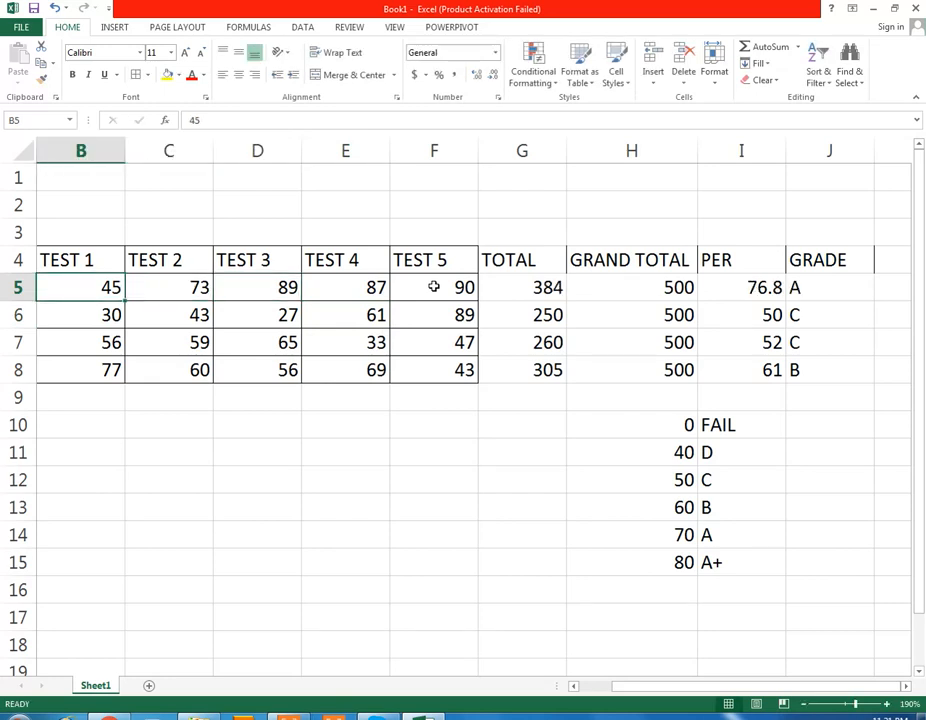
pyautogui.write('90')
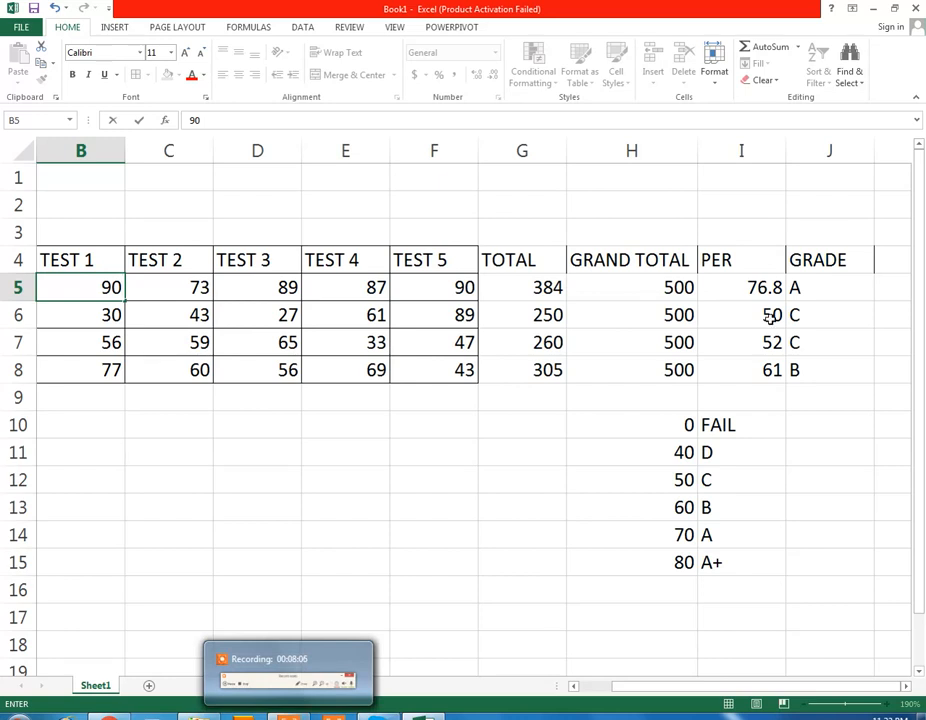
pyautogui.press('Return')
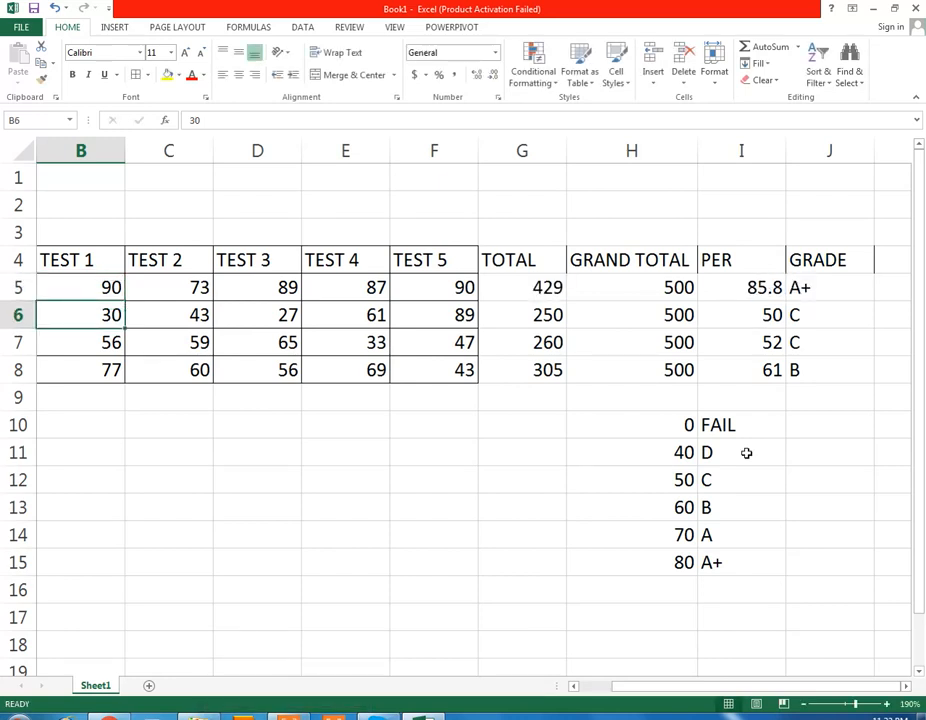
# Step: Merge and center the empty cells A1:J2 above the marks table
pyautogui.moveTo(822, 260); pyautogui.dragTo(18, 368)
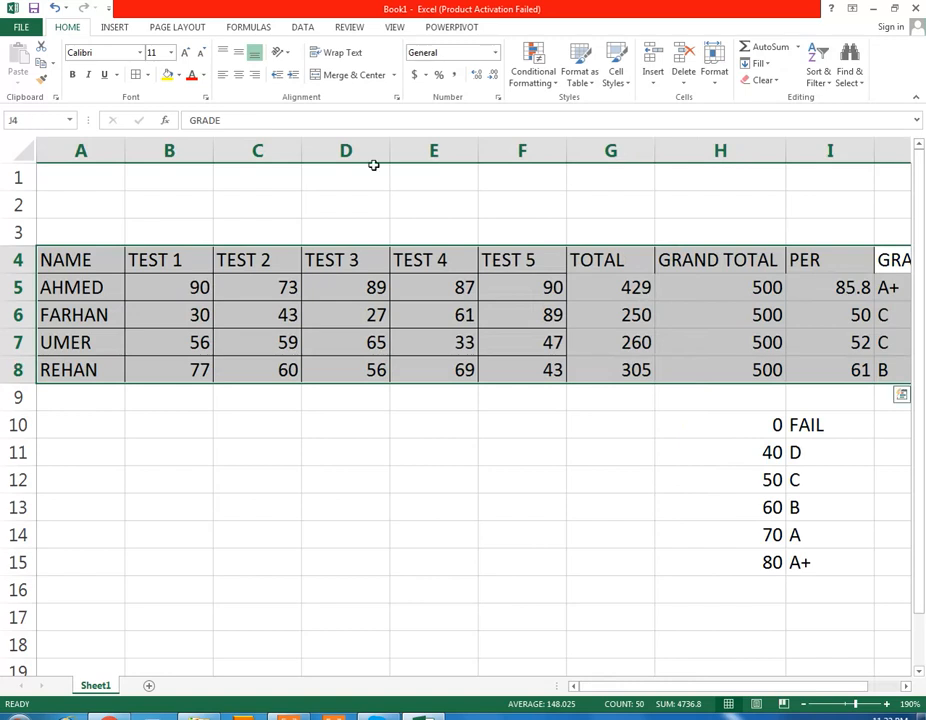
pyautogui.click(394, 28)
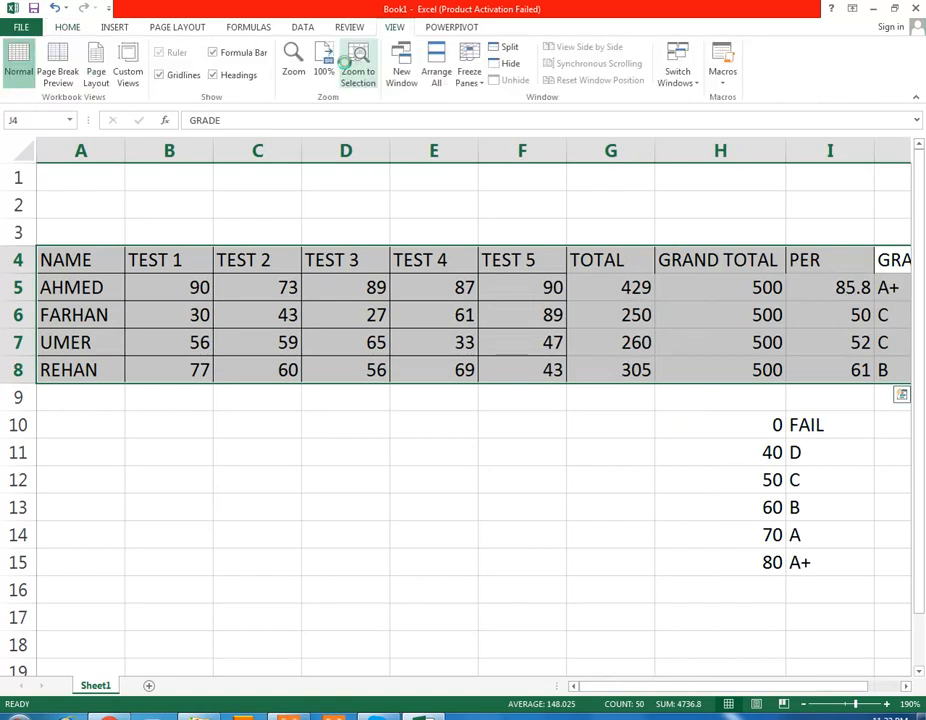
pyautogui.click(358, 72)
pyautogui.moveTo(101, 178); pyautogui.dragTo(838, 193)
pyautogui.moveTo(121, 58); pyautogui.dragTo(58, 33)
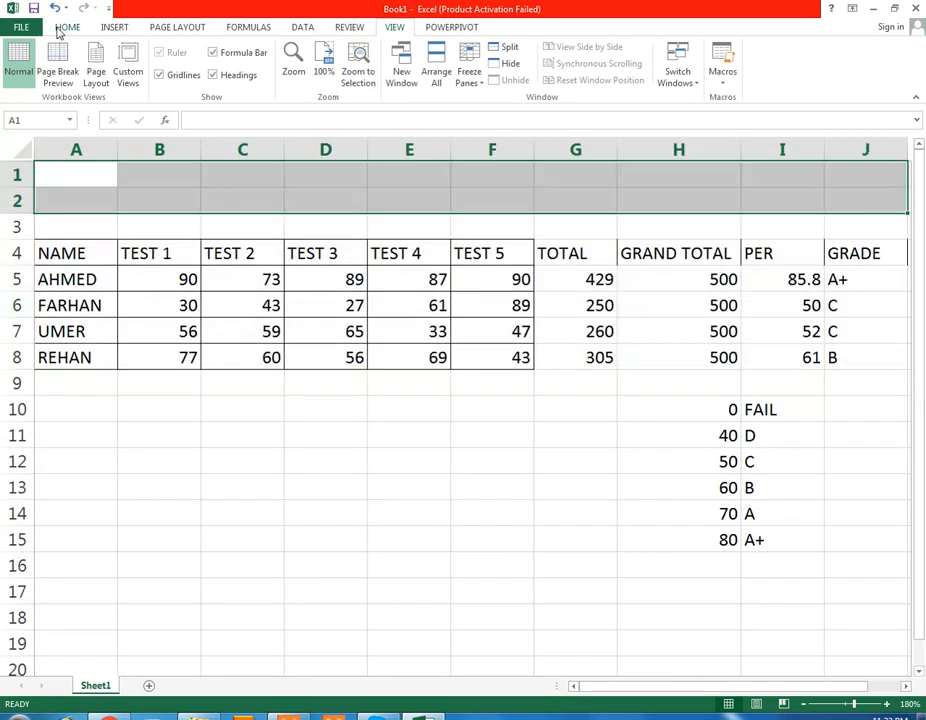
pyautogui.click(66, 27)
pyautogui.click(326, 77)
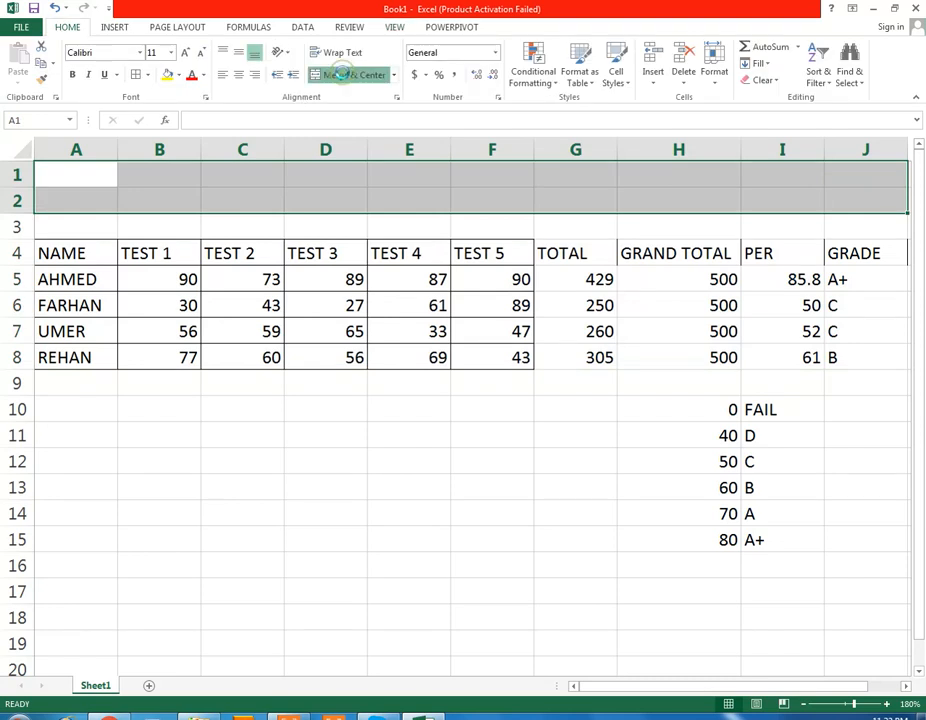
# Step: Enter the title GRADE BOOK BY VLOOKUP in the merged cell above the table
pyautogui.write('GA')
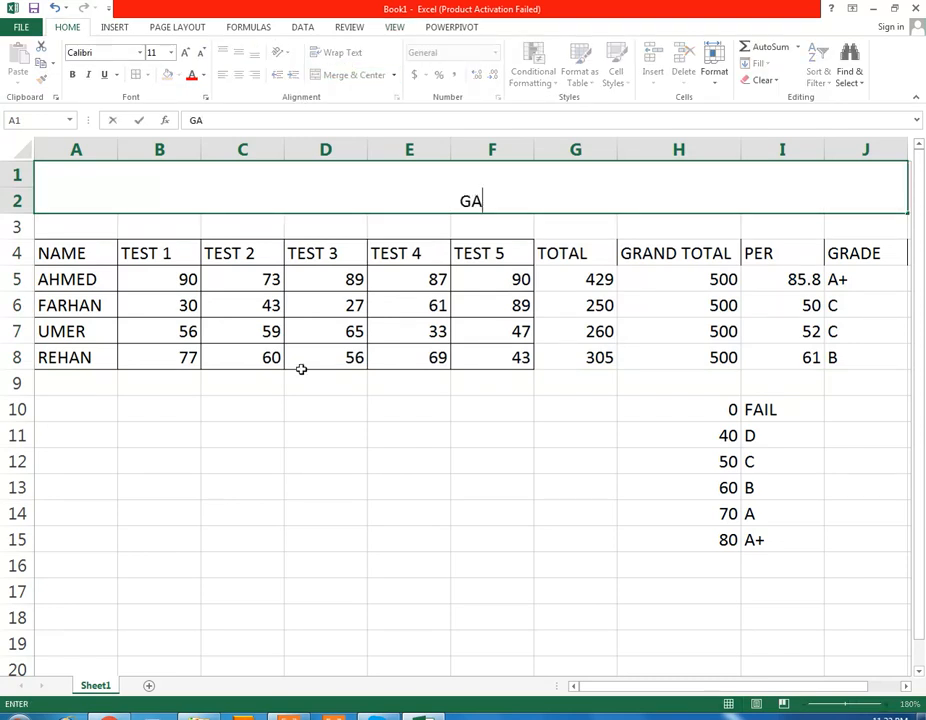
pyautogui.press('BackSpace')
pyautogui.write('RADE BOOK')
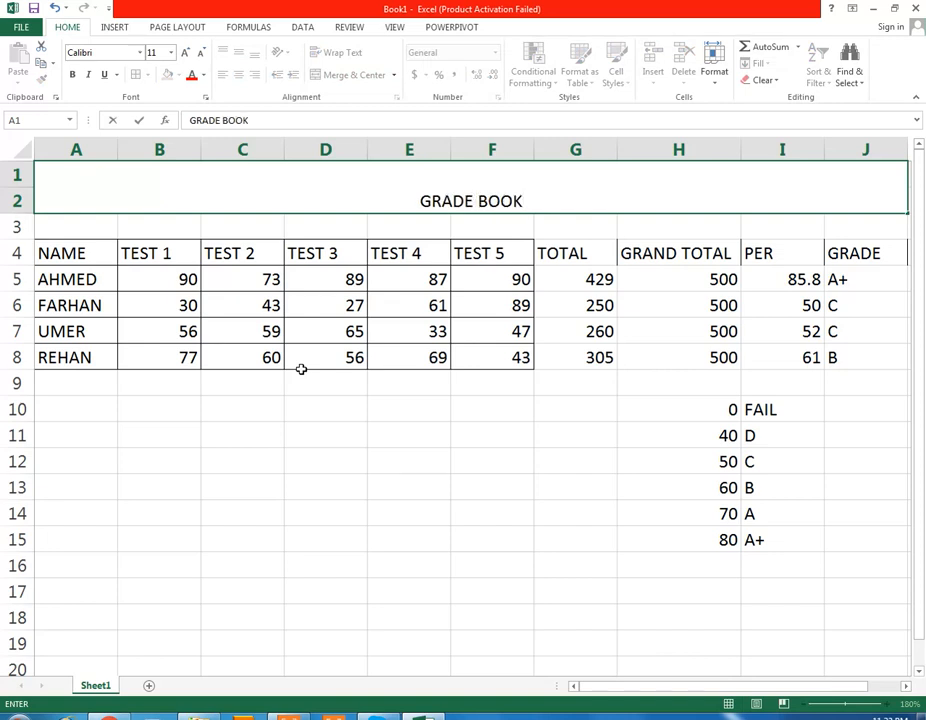
pyautogui.write(' BY VLOOKUP')
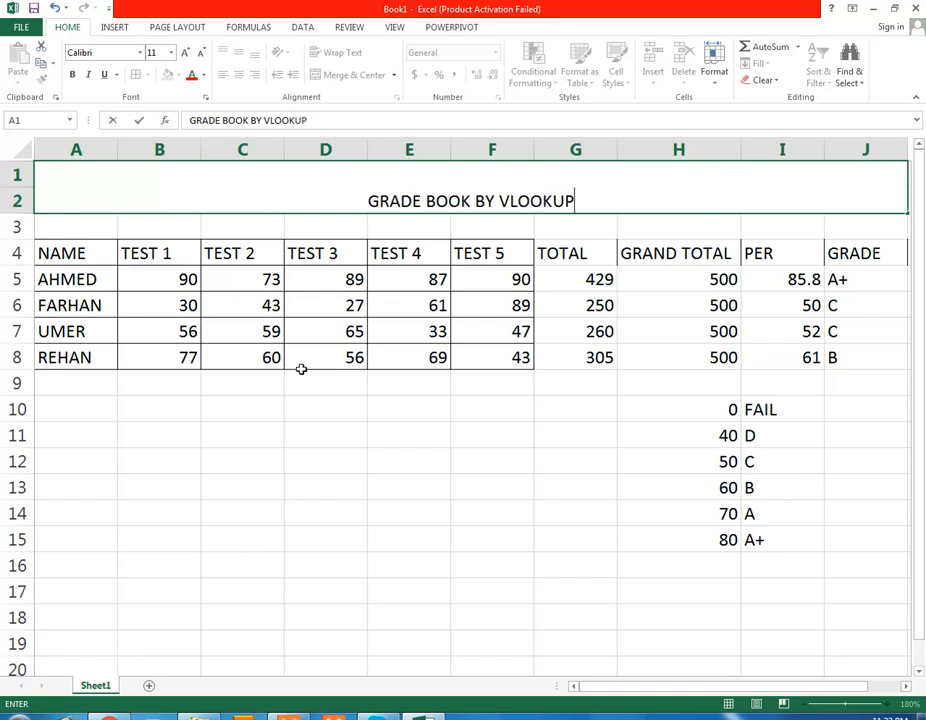
pyautogui.click(626, 459)
# Step: Apply all borders to F4:J8 so the total, percentage and grade columns are gridded like the test columns
pyautogui.moveTo(862, 254); pyautogui.dragTo(528, 365)
pyautogui.click(528, 365)
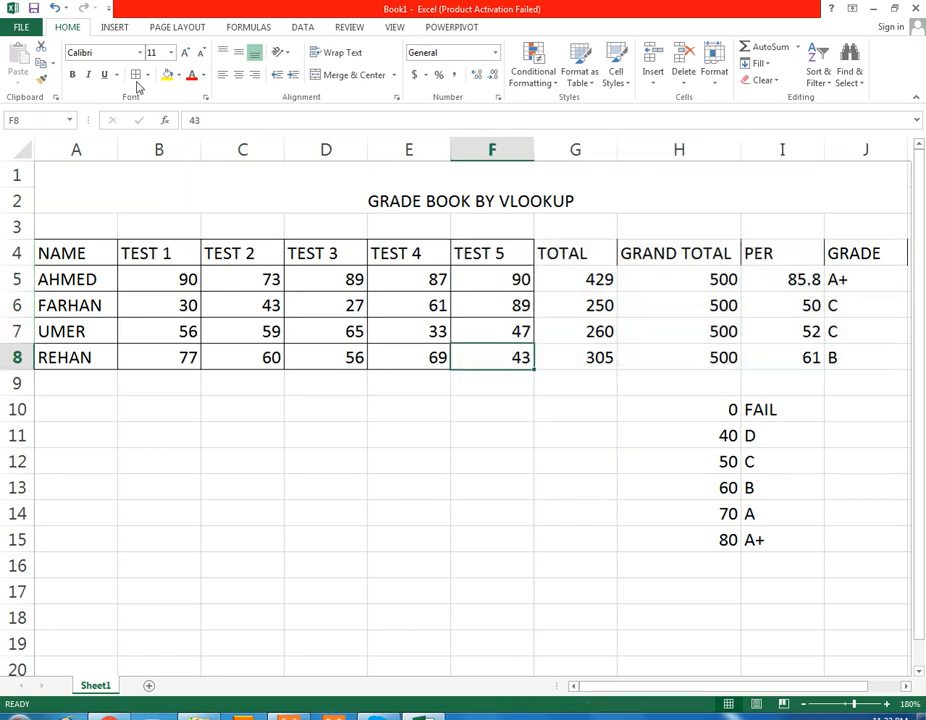
pyautogui.moveTo(497, 254); pyautogui.dragTo(837, 358)
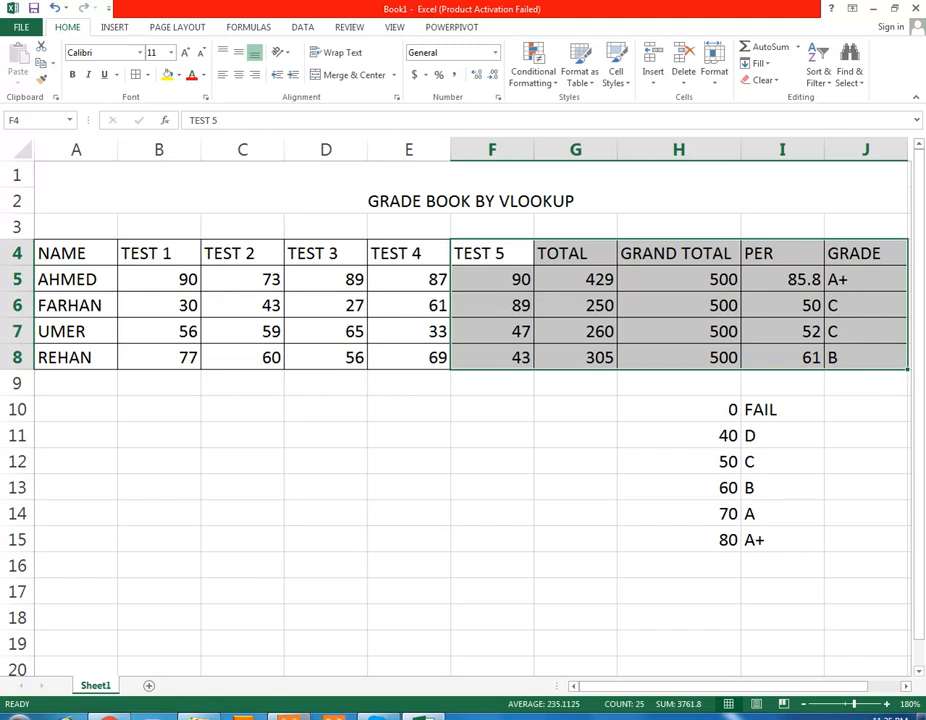
# Step: Give the merged title cell a black fill and white font color
pyautogui.click(173, 202)
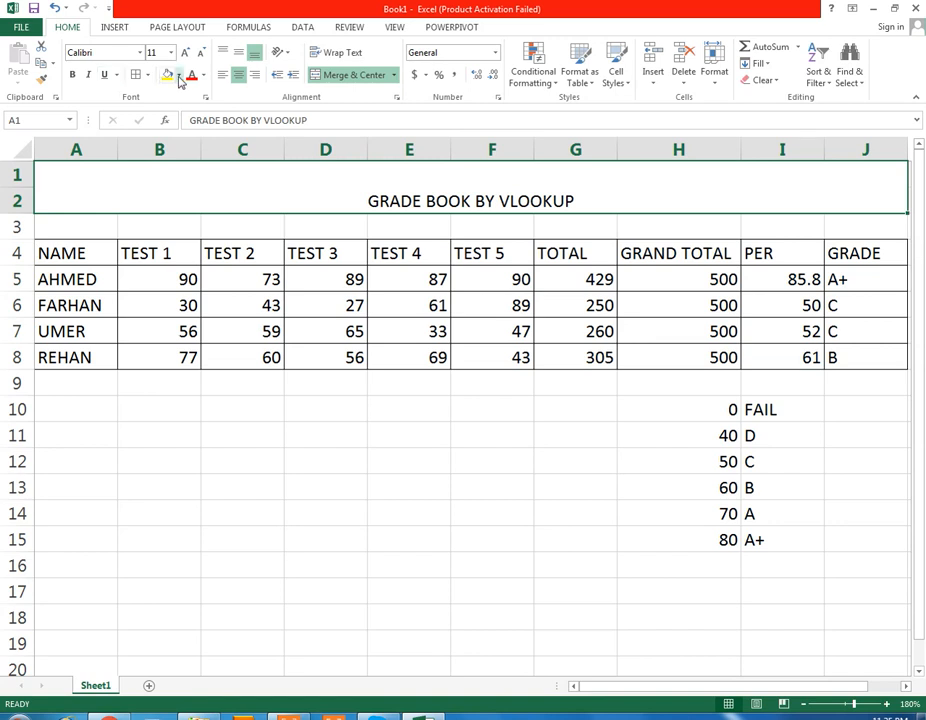
pyautogui.click(178, 75)
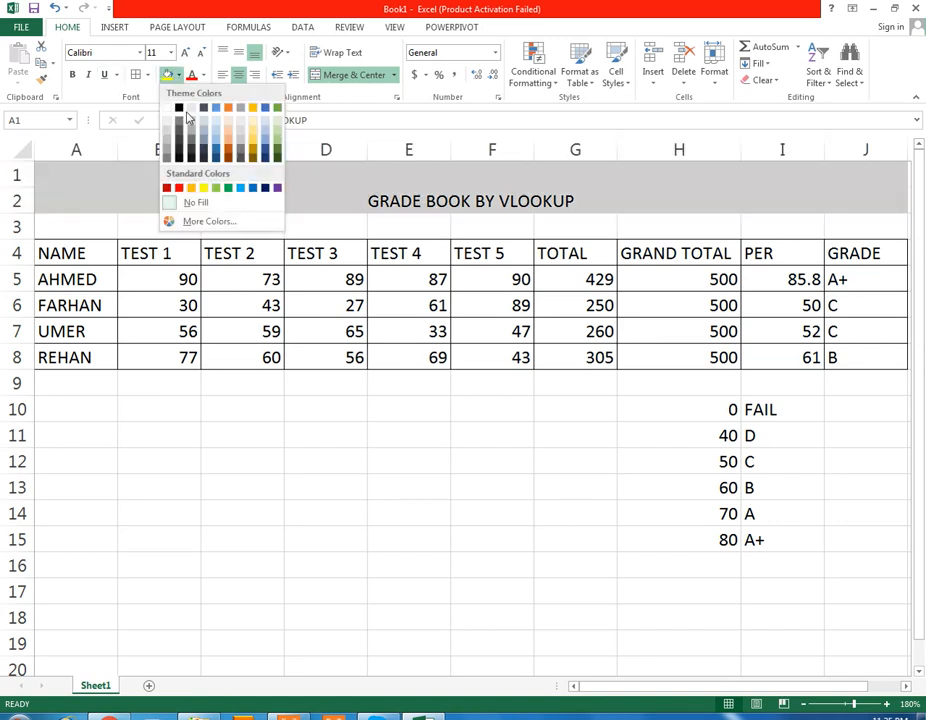
pyautogui.click(179, 107)
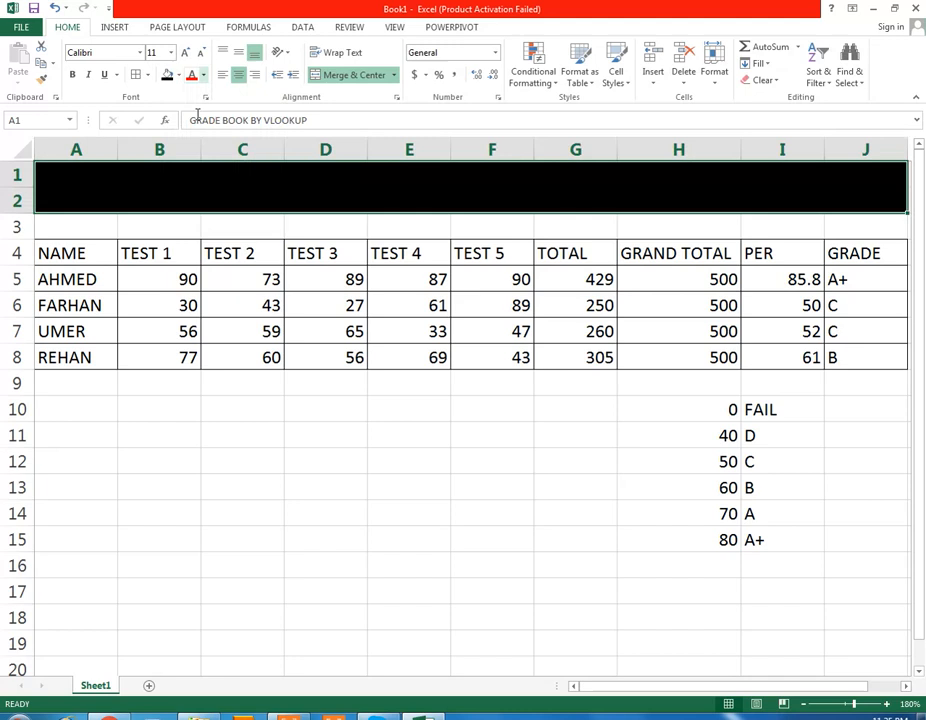
pyautogui.click(203, 75)
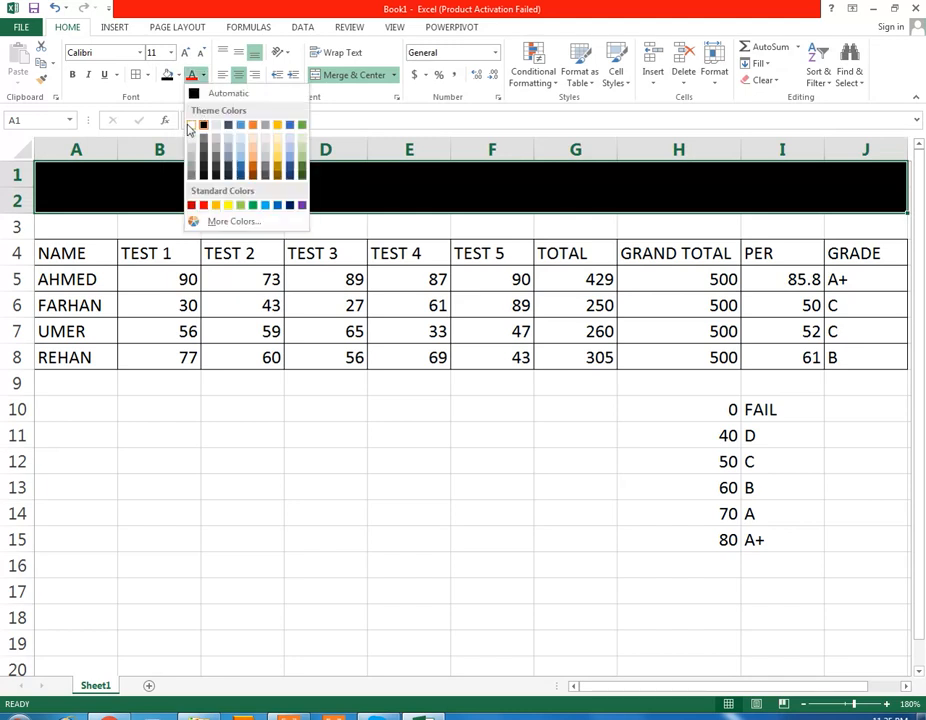
pyautogui.click(191, 125)
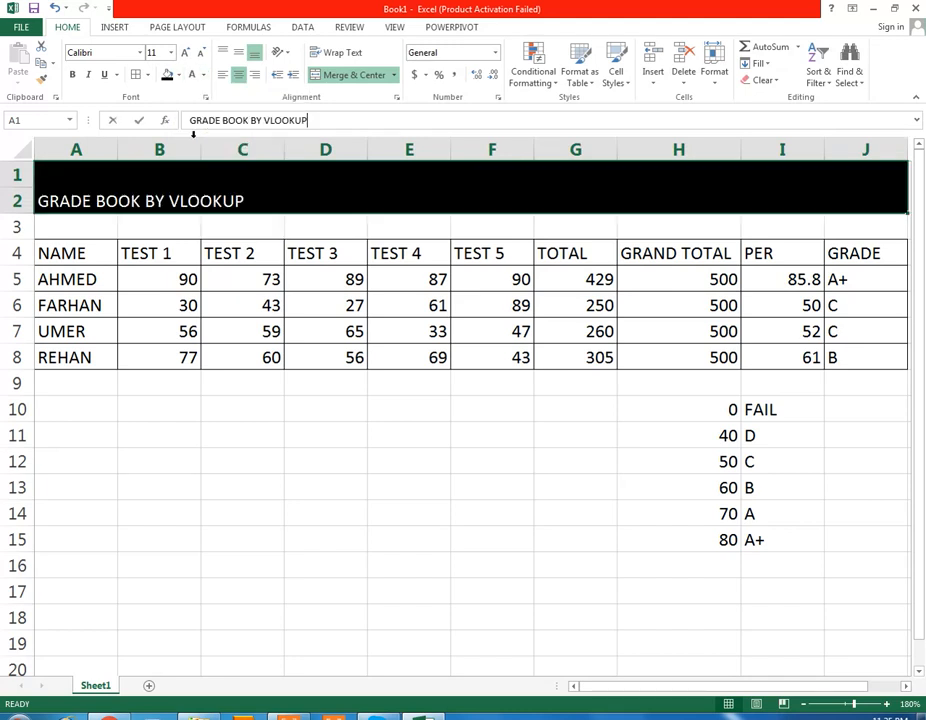
pyautogui.click(191, 120)
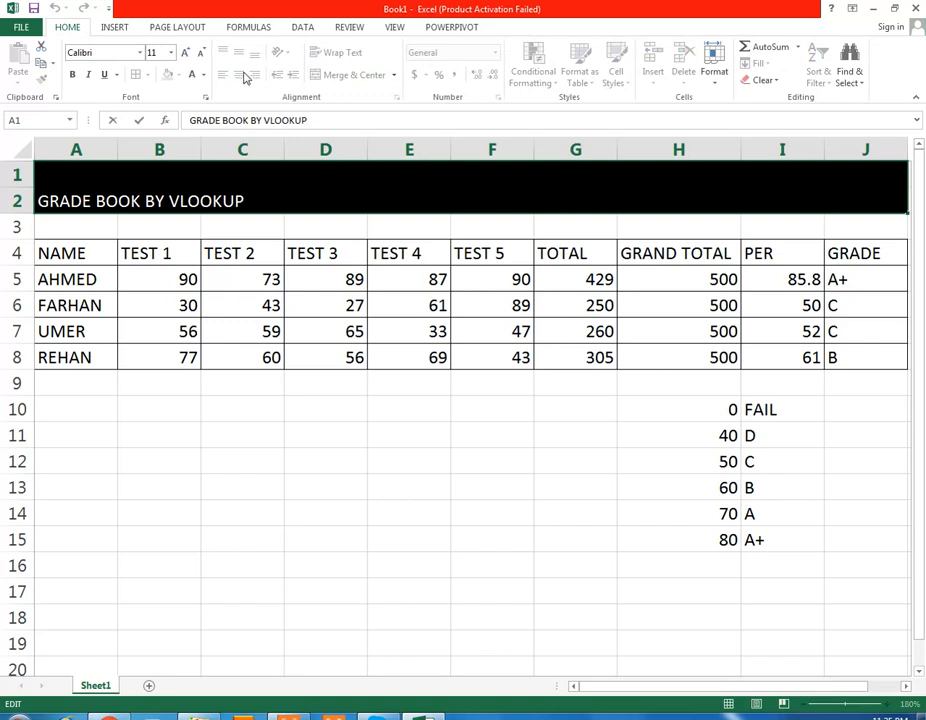
pyautogui.click(294, 228)
pyautogui.click(291, 187)
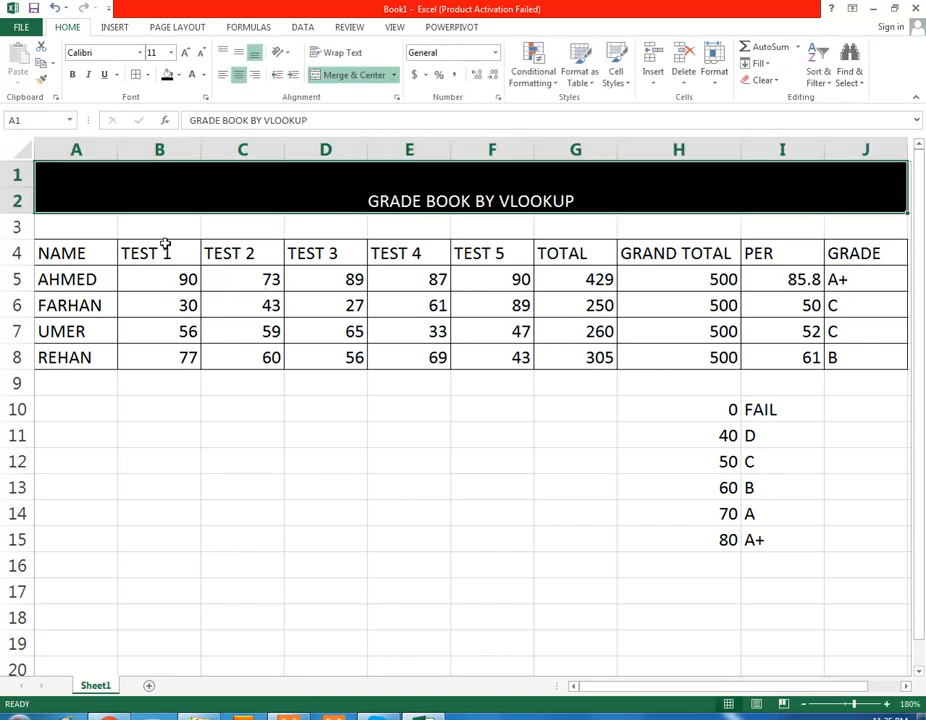
# Step: Apply red gradient-fill data bars to the test marks in B5:F8 using conditional formatting
pyautogui.click(181, 281)
pyautogui.moveTo(262, 317); pyautogui.dragTo(492, 356)
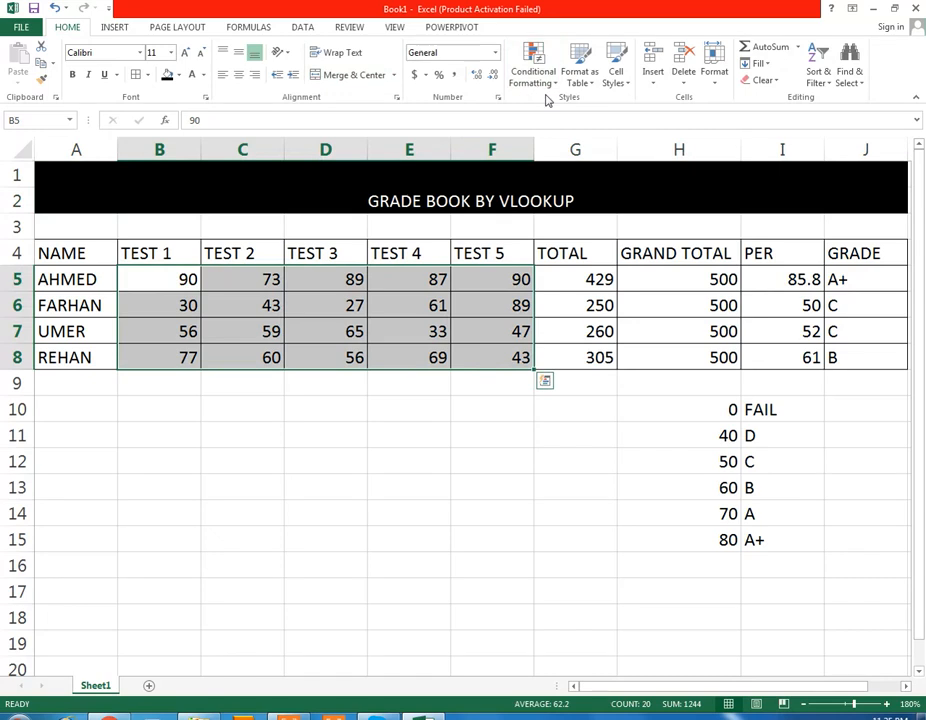
pyautogui.click(551, 84)
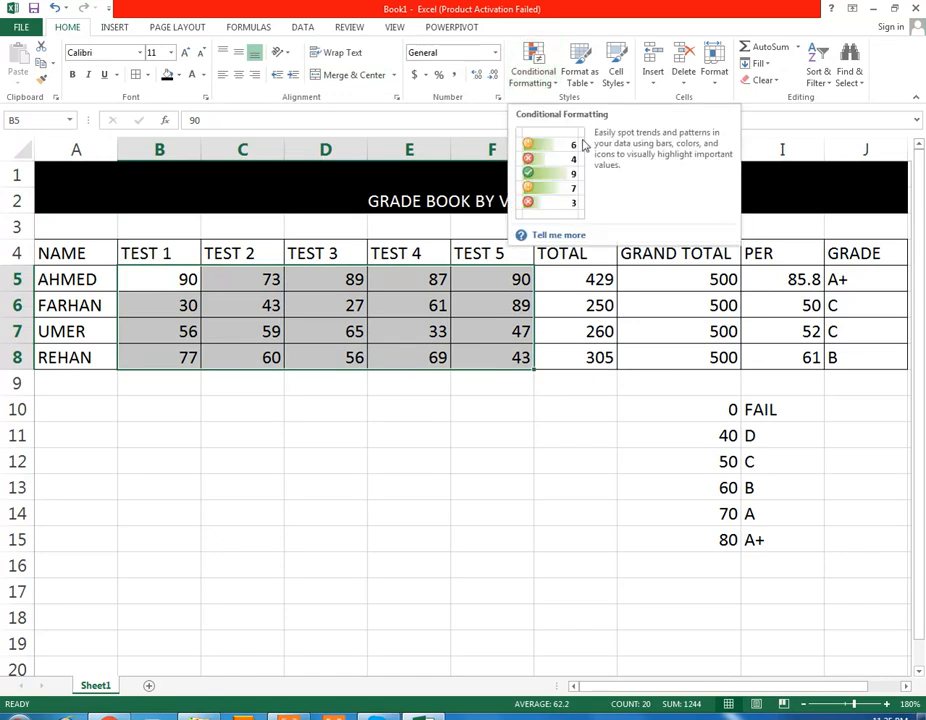
pyautogui.click(550, 90)
pyautogui.moveTo(605, 197)
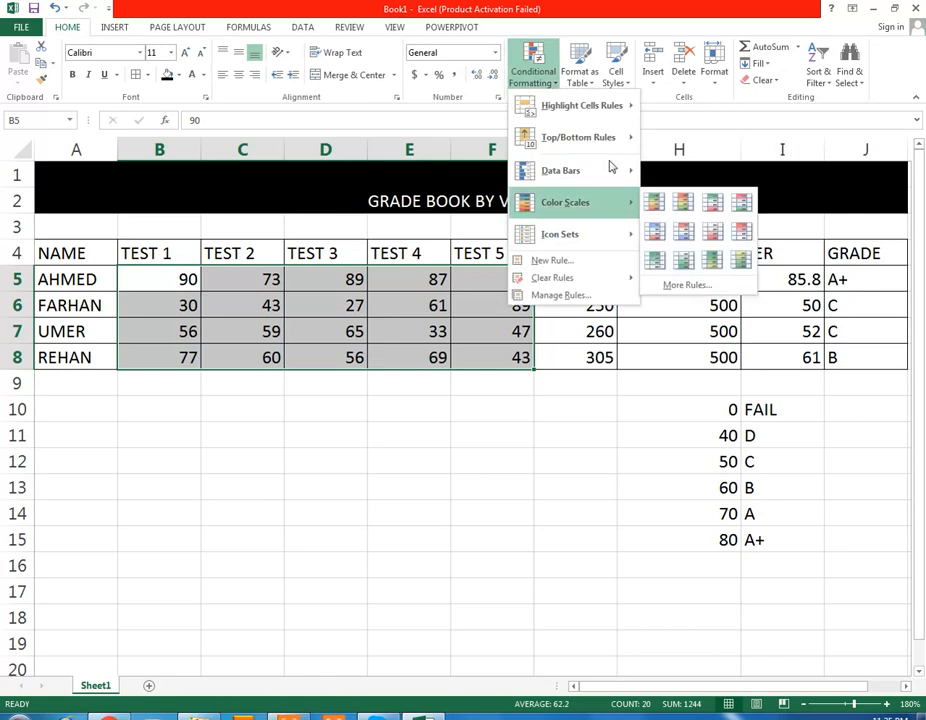
pyautogui.moveTo(630, 170)
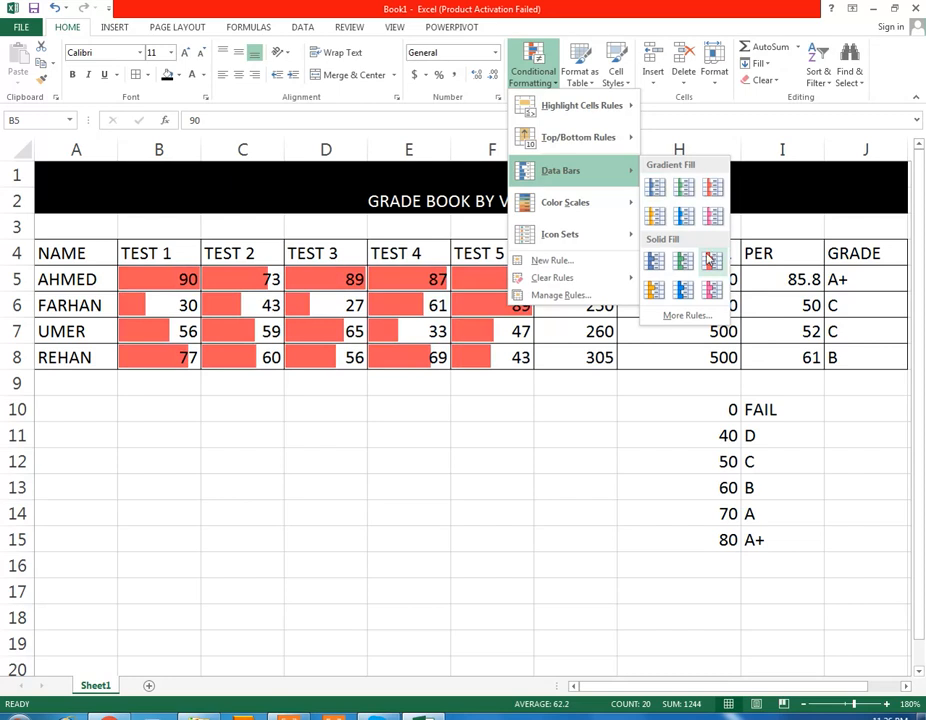
pyautogui.click(706, 200)
pyautogui.click(690, 205)
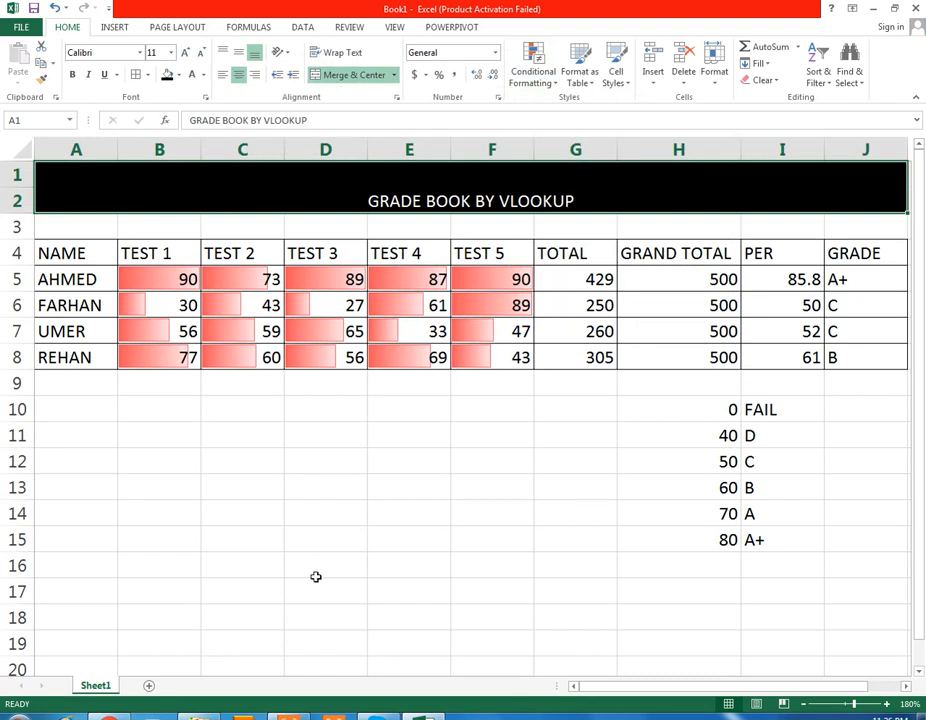